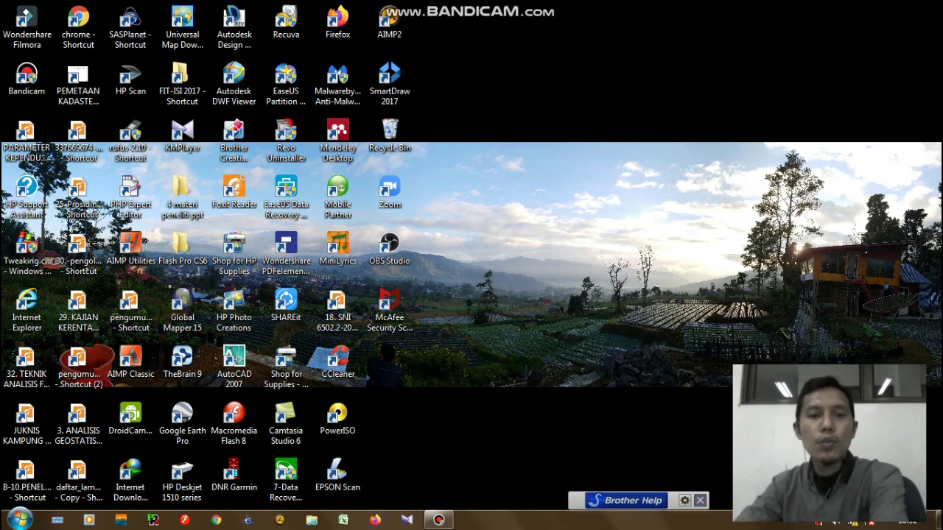
pyautogui.click(19, 519)
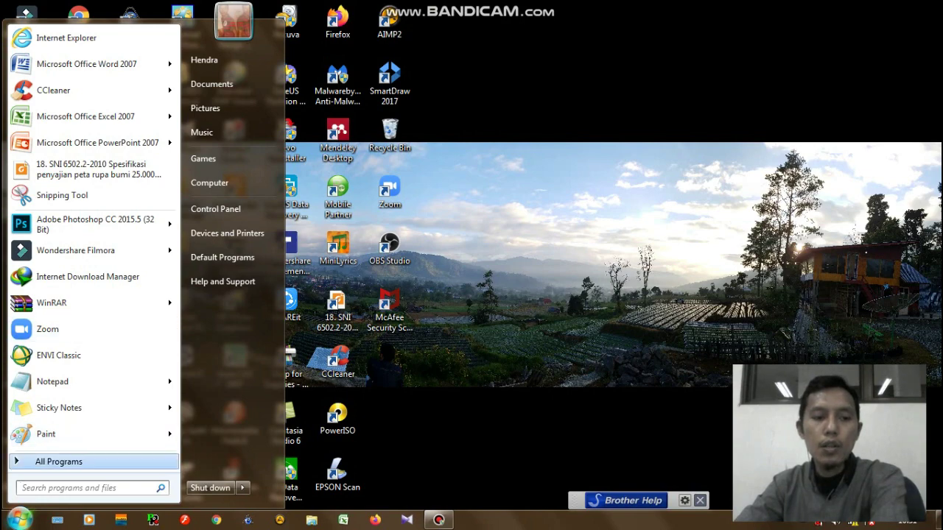
pyautogui.click(59, 462)
pyautogui.click(42, 460)
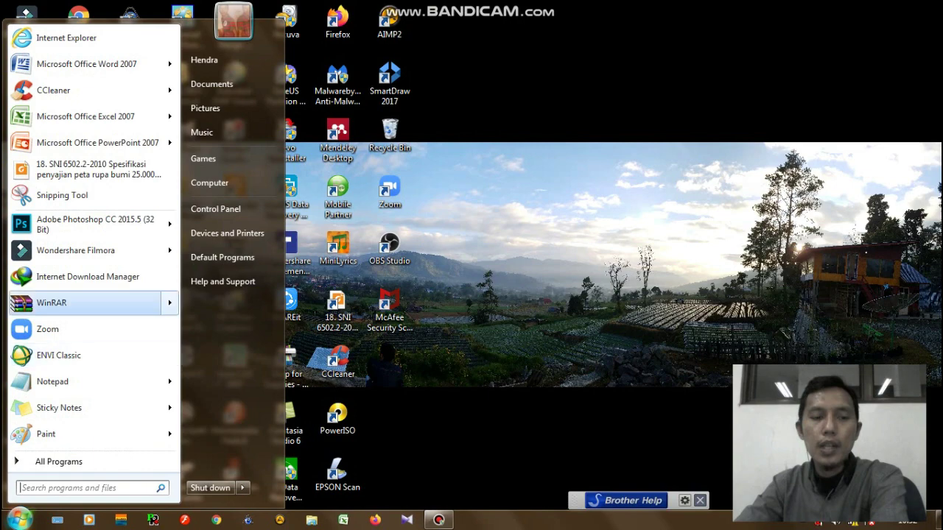
pyautogui.click(59, 461)
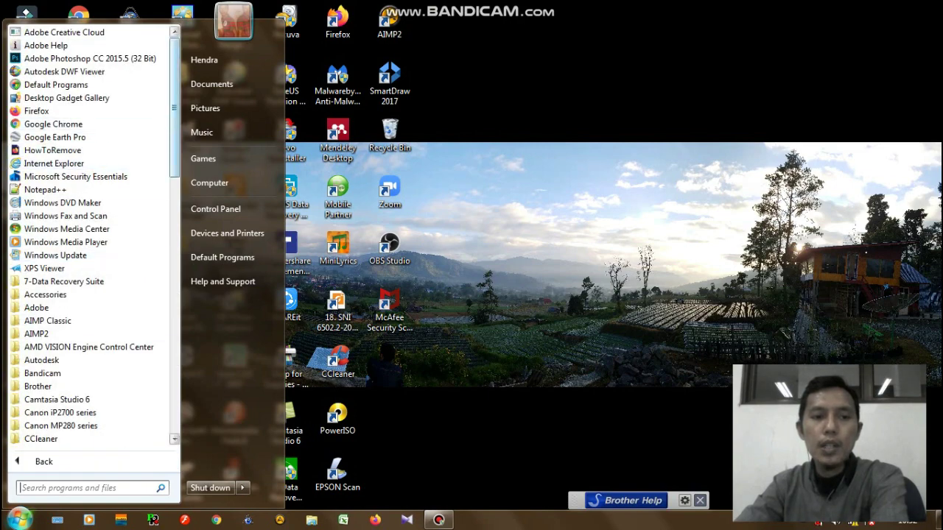
pyautogui.scroll(-7, 88, 236)
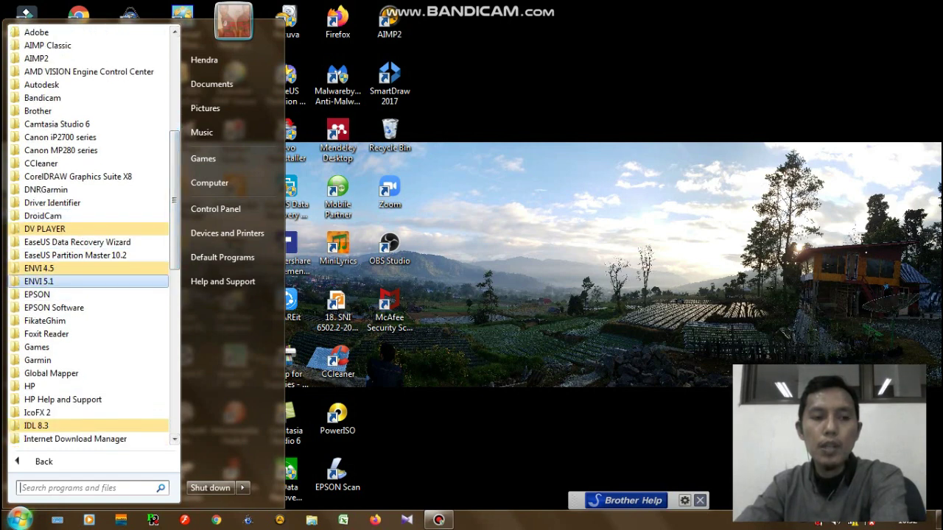
pyautogui.click(471, 243)
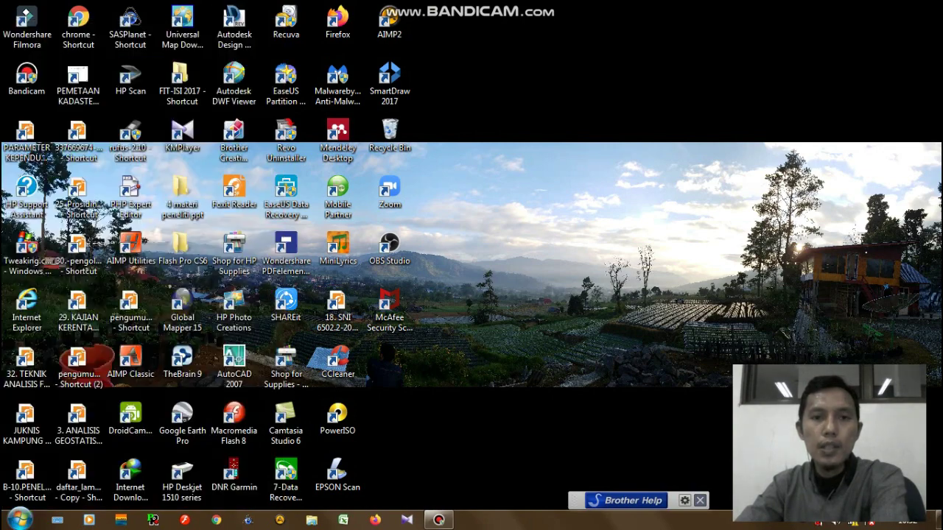
pyautogui.click(19, 519)
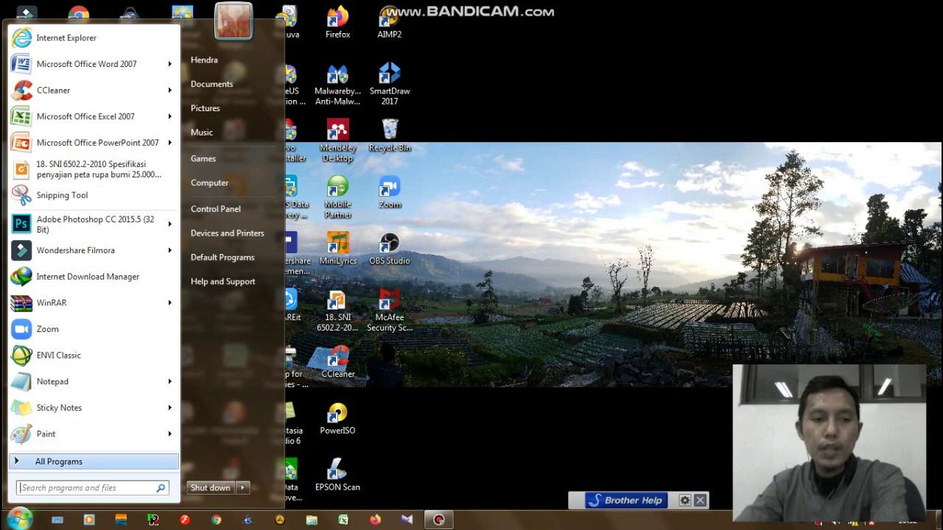
pyautogui.click(58, 462)
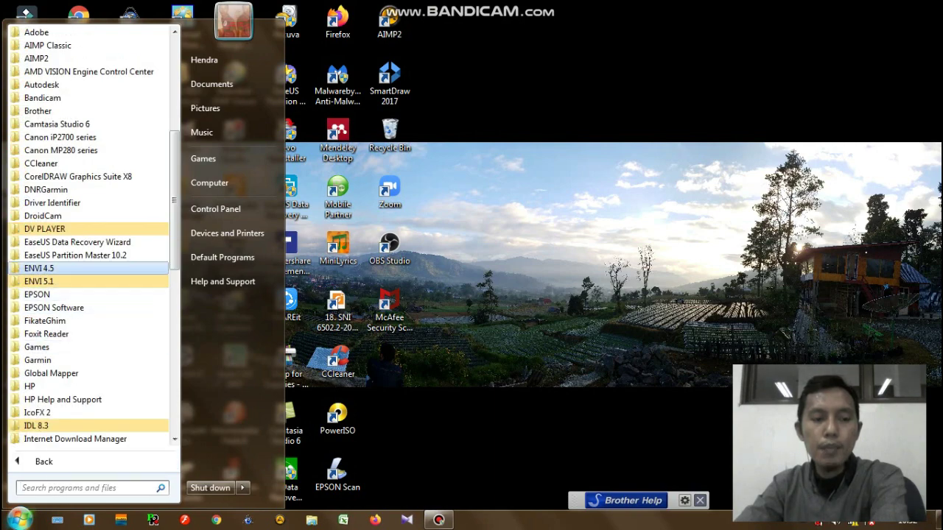
pyautogui.click(40, 268)
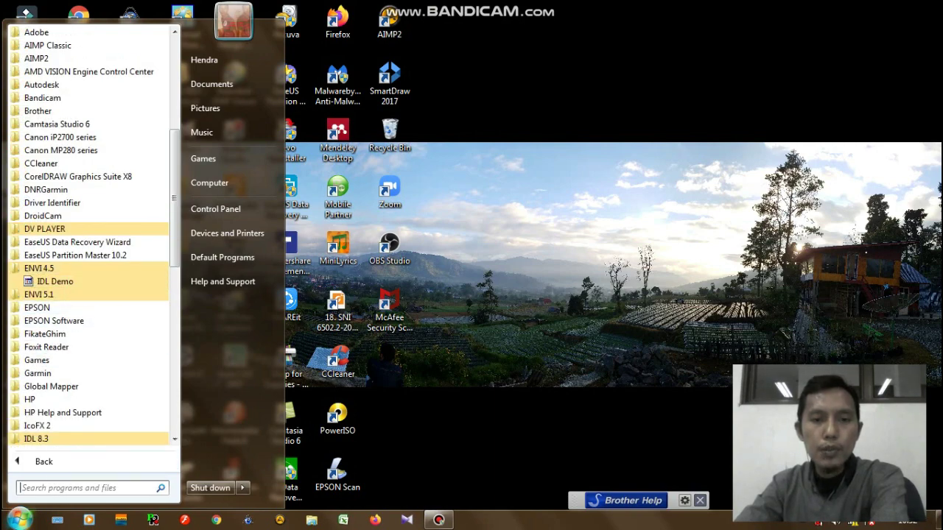
pyautogui.click(508, 258)
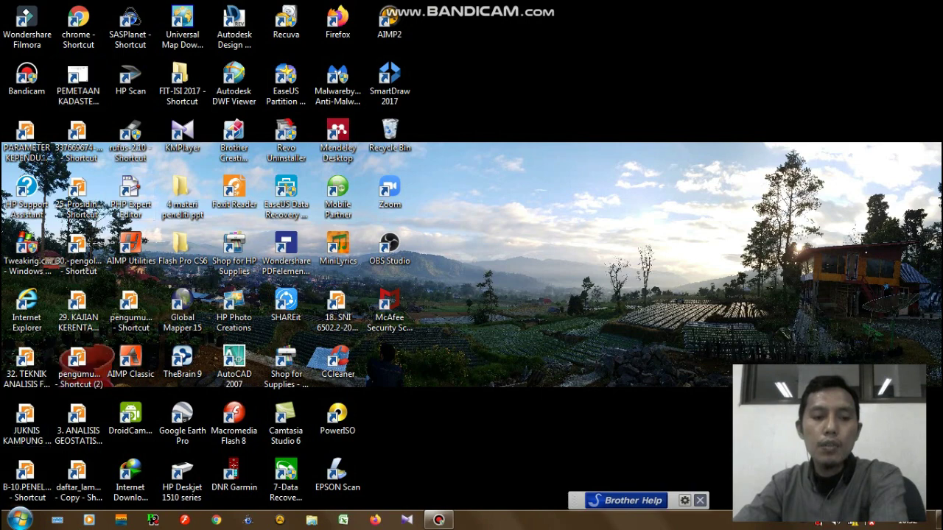
# Launch ENVI Classic from the Tools of the ENVI 5.1 program group and move its main window clear of the screen's corner
pyautogui.press('super')
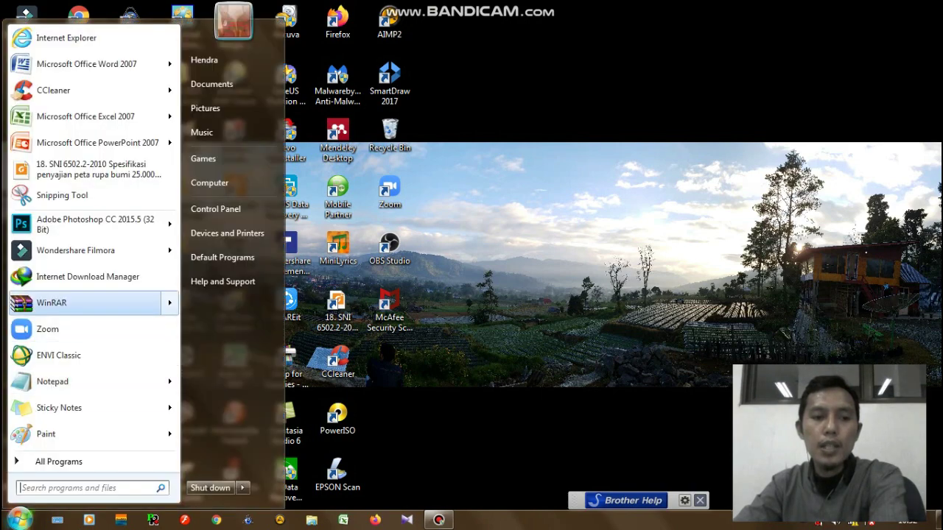
pyautogui.press('Return')
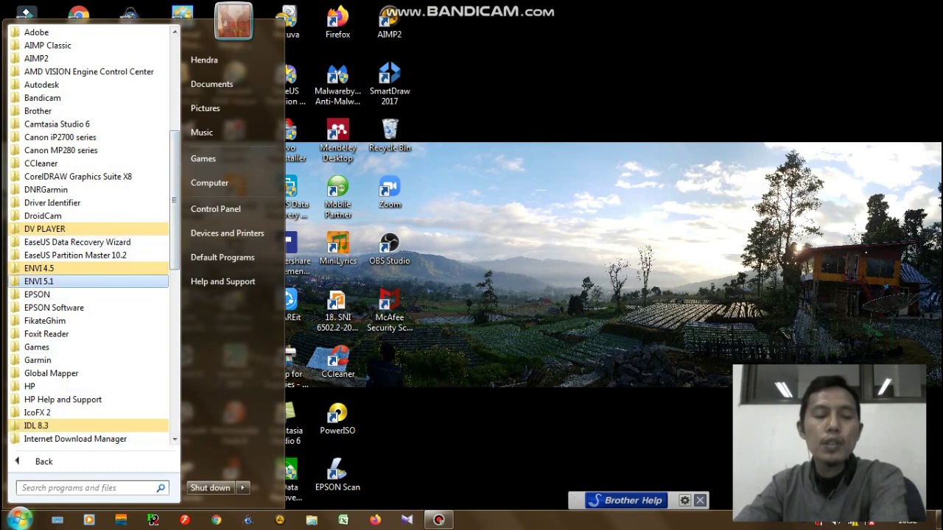
pyautogui.press('Return')
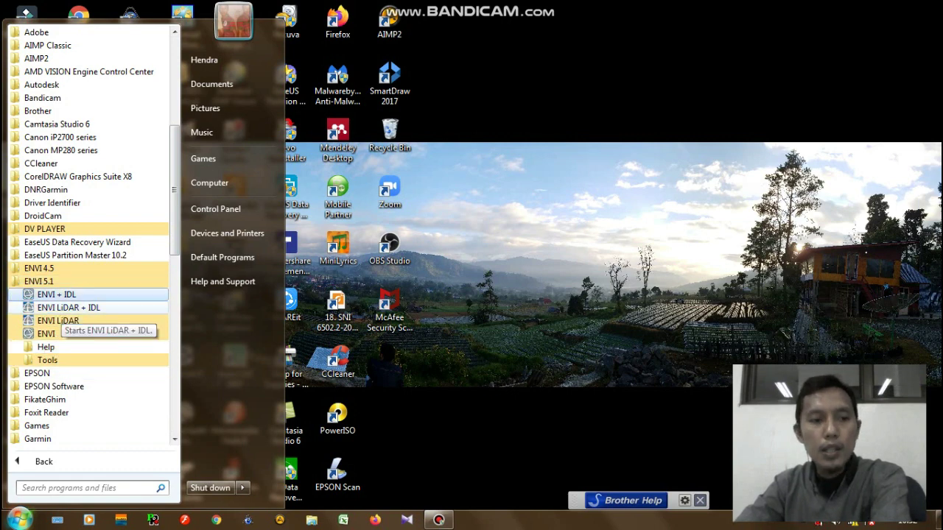
pyautogui.press('Up')
pyautogui.press('Up')
pyautogui.press('Up')
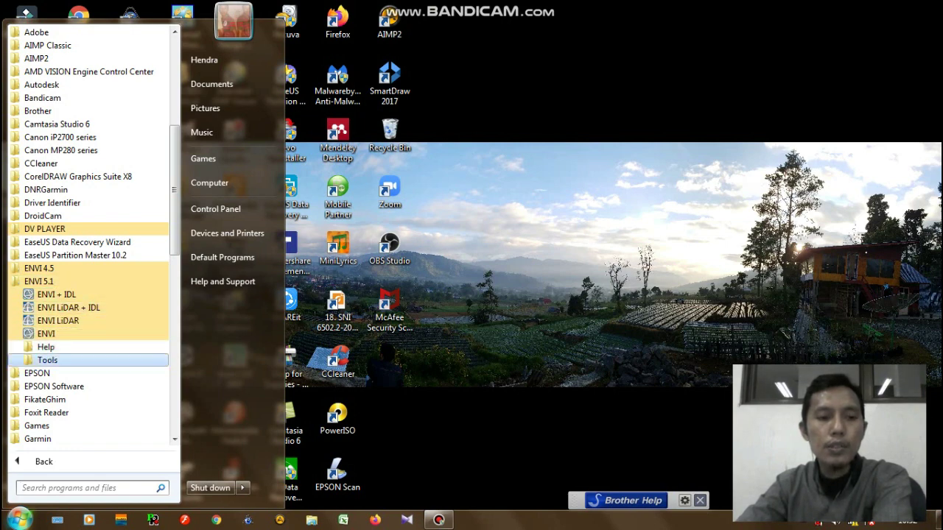
pyautogui.click(57, 360)
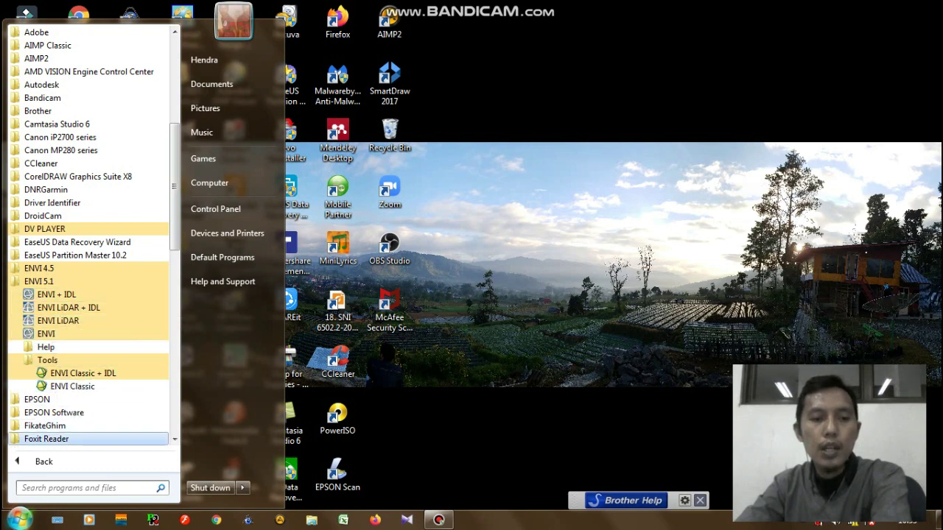
pyautogui.click(73, 386)
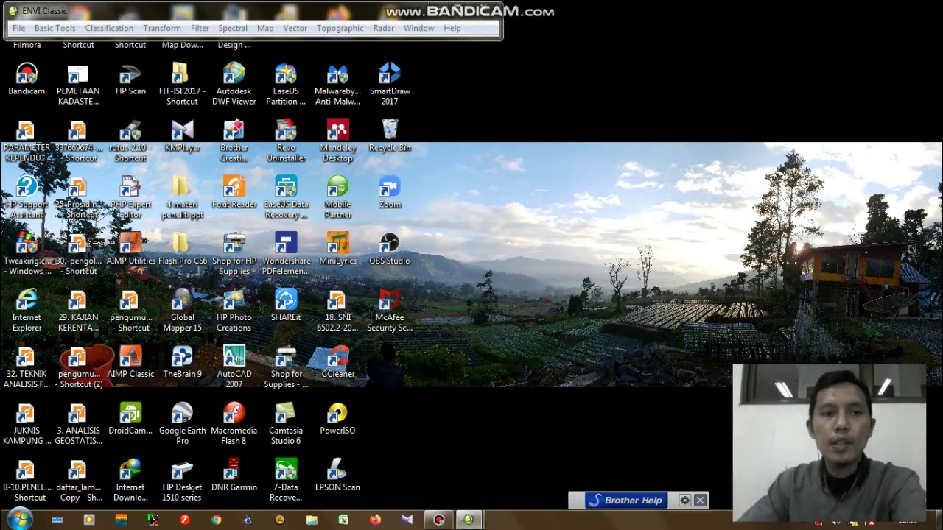
pyautogui.moveTo(253, 11); pyautogui.dragTo(437, 14)
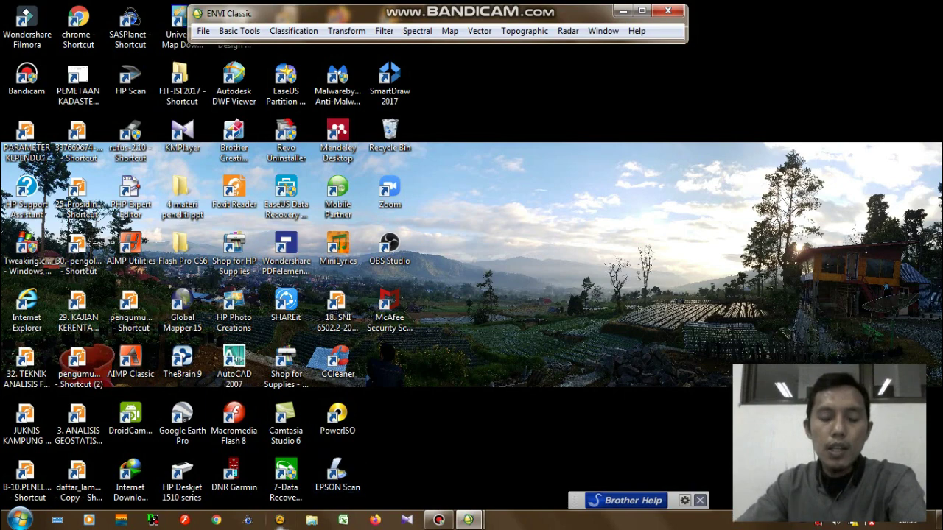
# Open a maximized file browser window and go to the folder D:\PRIBADI\KERJAAN\UIN SUSKA RIAU\PERKULIAHAN\GEOGRAFI
pyautogui.click(312, 520)
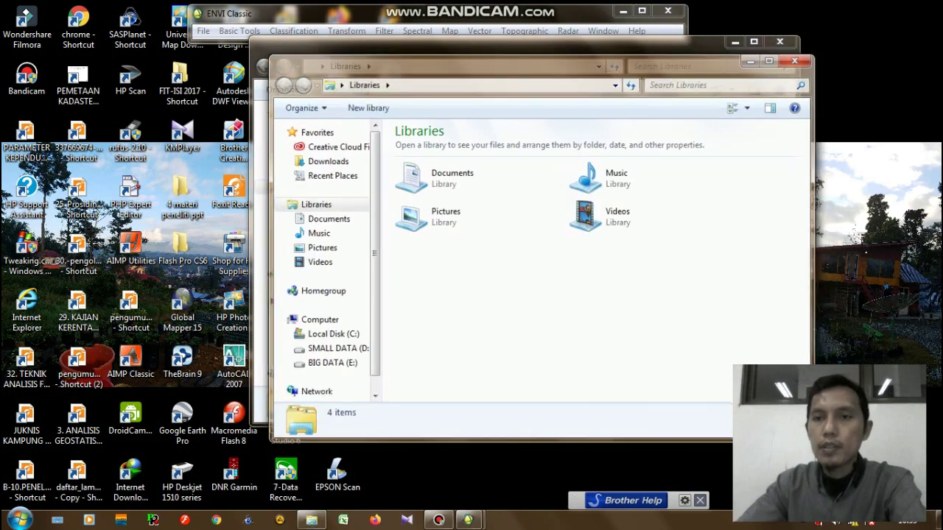
pyautogui.click(771, 58)
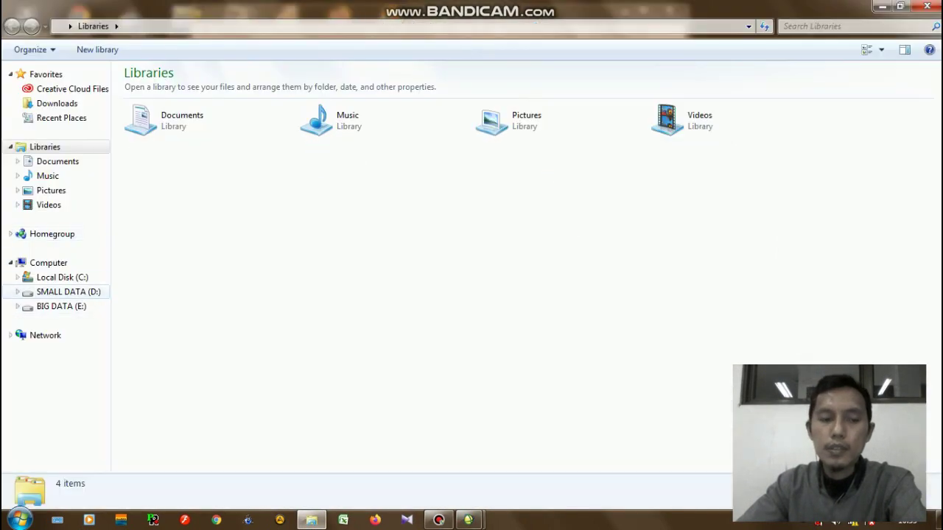
pyautogui.click(69, 292)
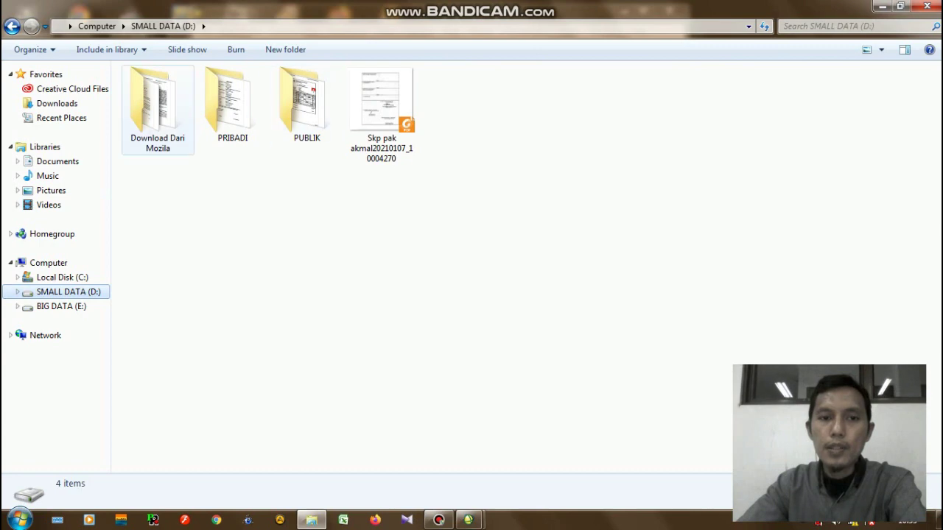
pyautogui.doubleClick(232, 103)
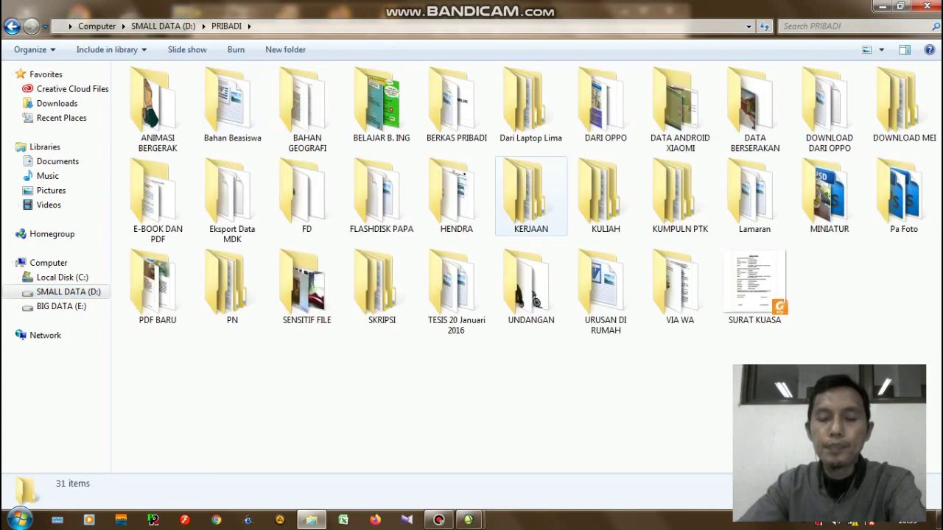
pyautogui.doubleClick(531, 195)
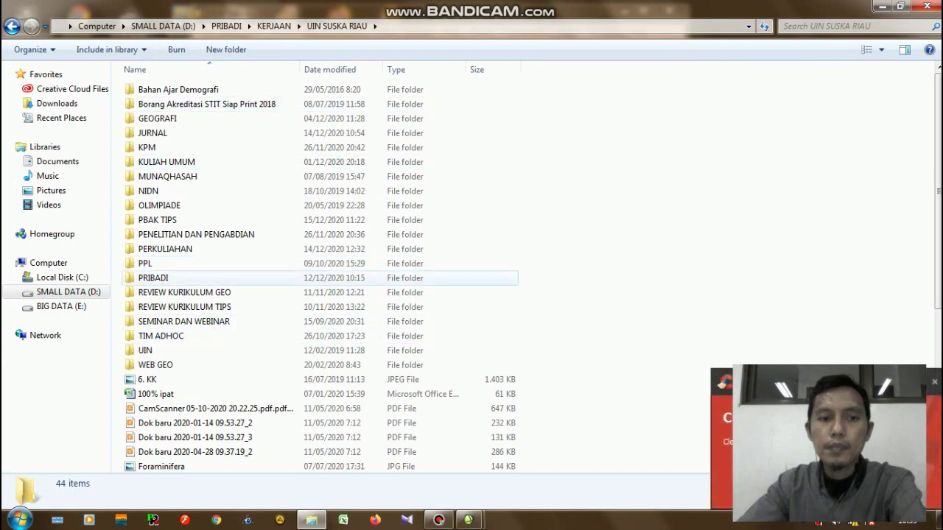
pyautogui.doubleClick(165, 249)
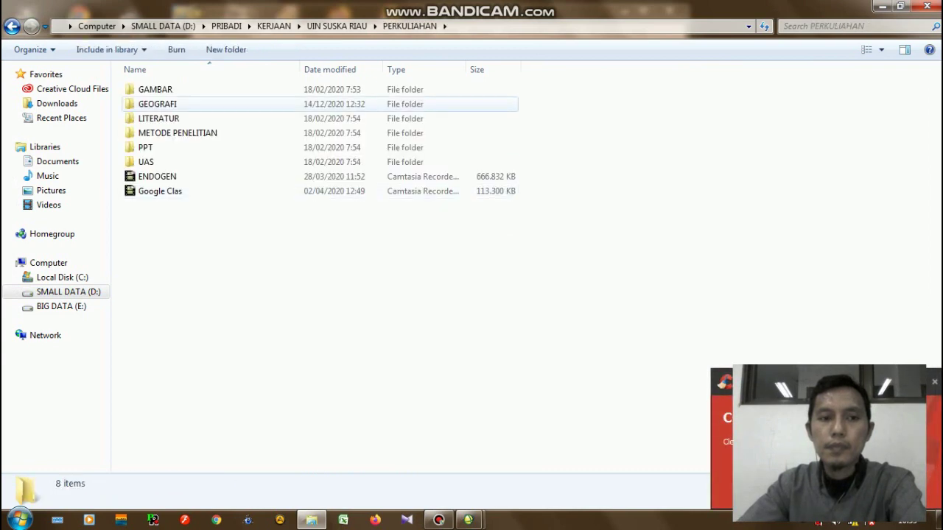
pyautogui.doubleClick(157, 104)
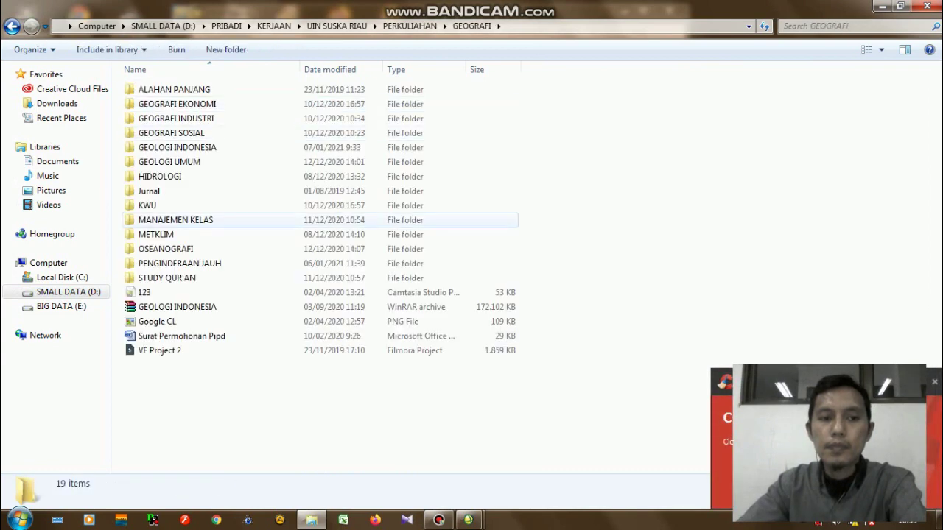
# Open PENGINDERAAN JAUH\CITRA LANDSAT 8\LANDSAT 8 FULL 2 and widen the Name column to show the full file names
pyautogui.click(179, 262)
pyautogui.doubleClick(179, 263)
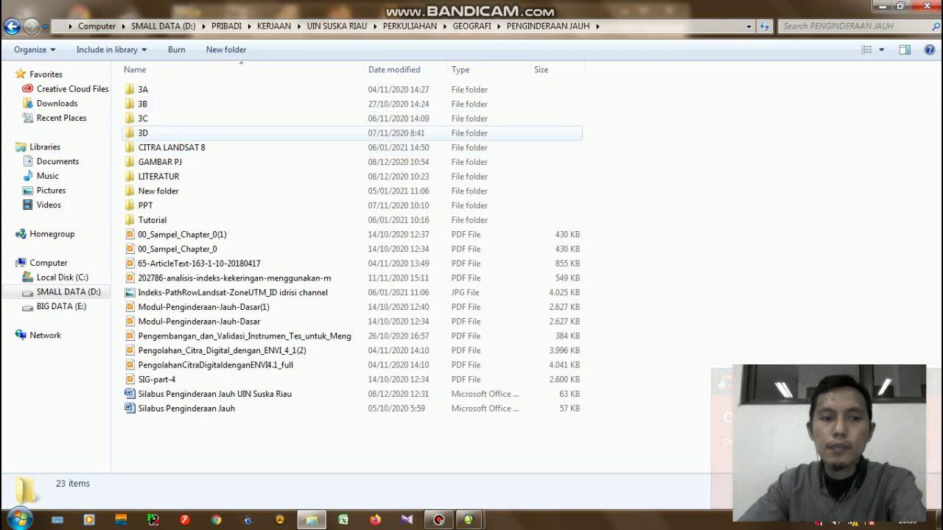
pyautogui.click(170, 147)
pyautogui.press('Return')
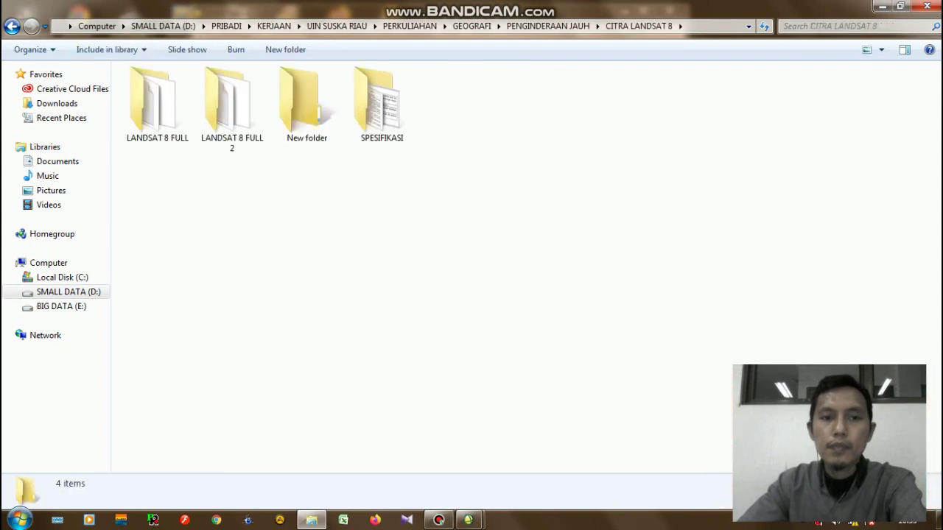
pyautogui.doubleClick(232, 103)
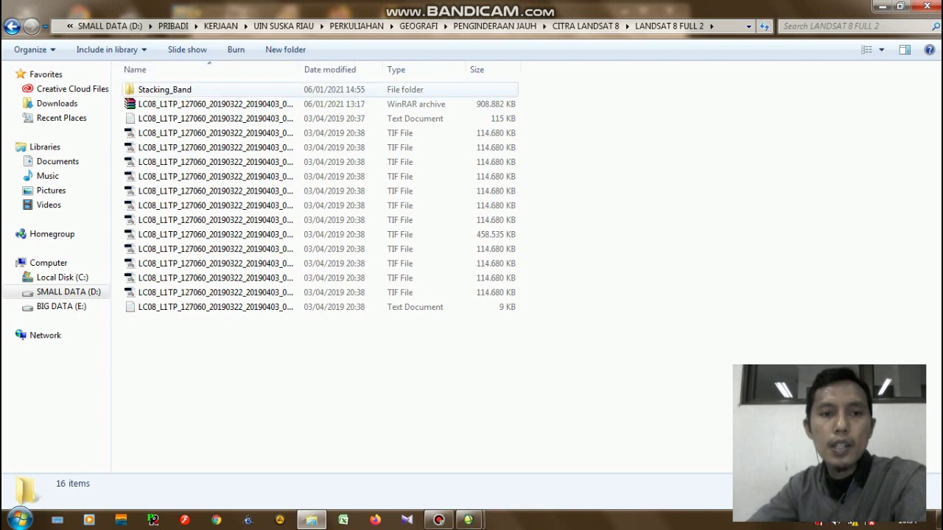
pyautogui.moveTo(299, 70); pyautogui.dragTo(426, 69)
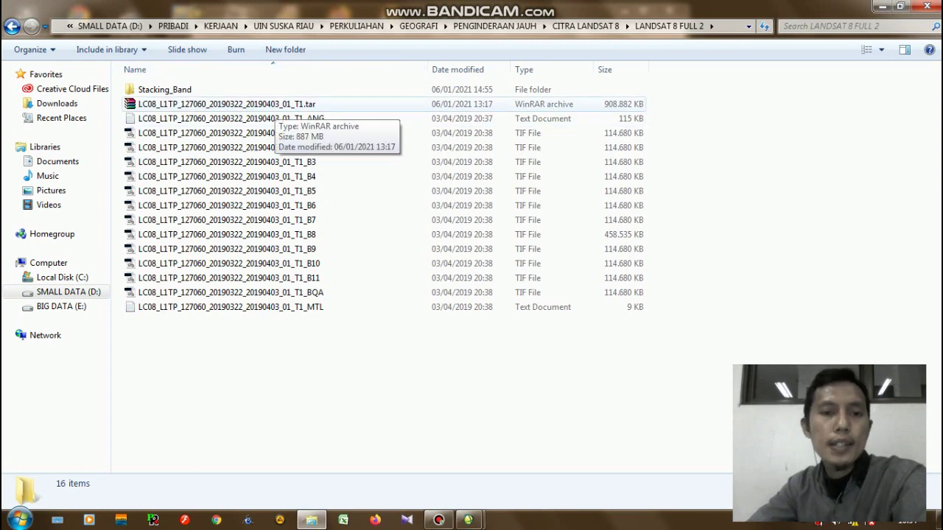
# Delete the extracted Landsat files from _T1_ANG through _T1_MTL, keeping the Stacking_Band folder and the .tar archive
pyautogui.click(268, 104)
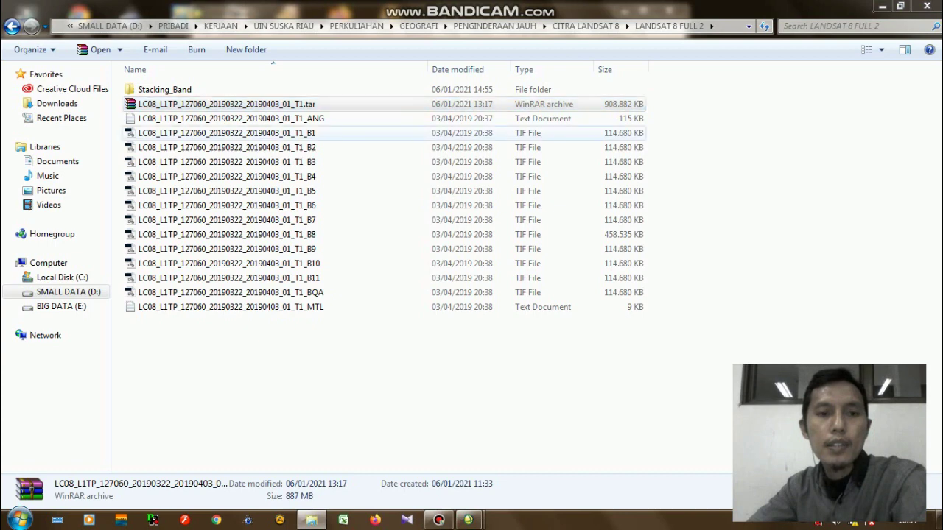
pyautogui.click(230, 119)
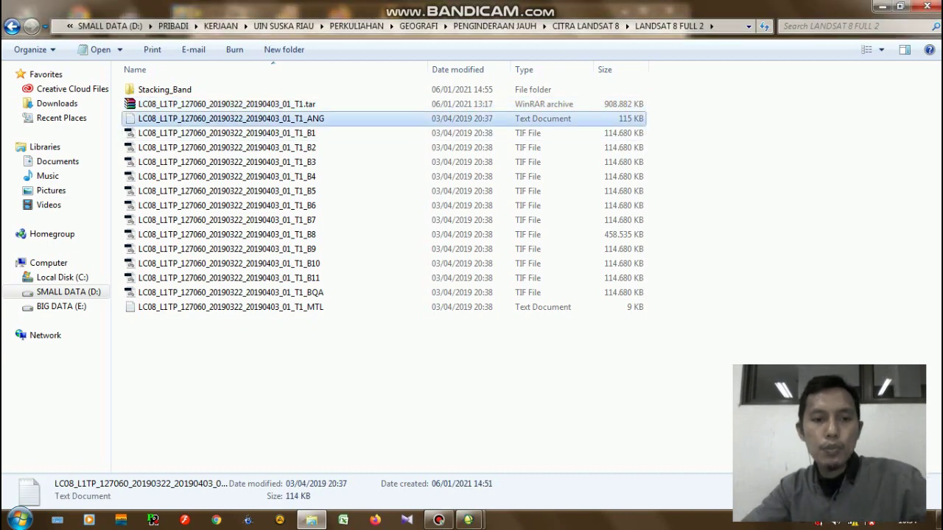
pyautogui.keyDown('shift'); pyautogui.click(231, 307); pyautogui.keyUp('shift')
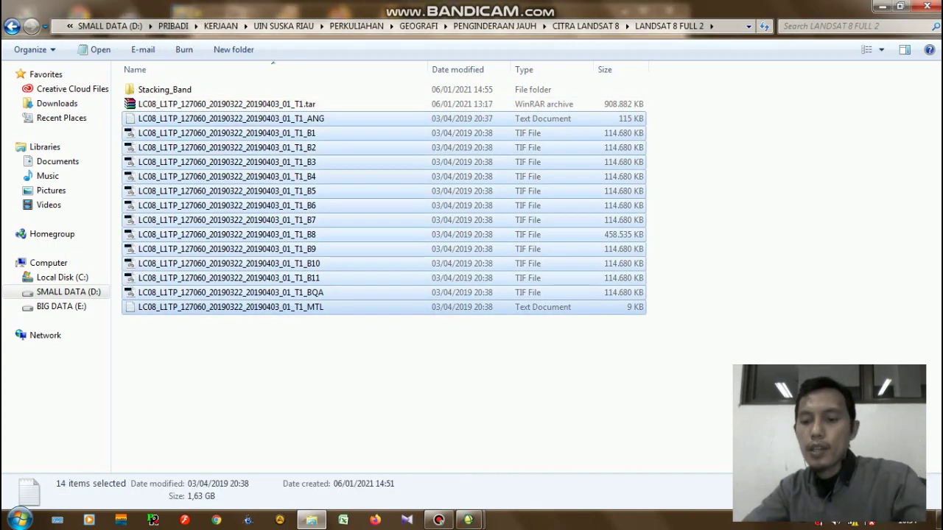
pyautogui.press('Delete')
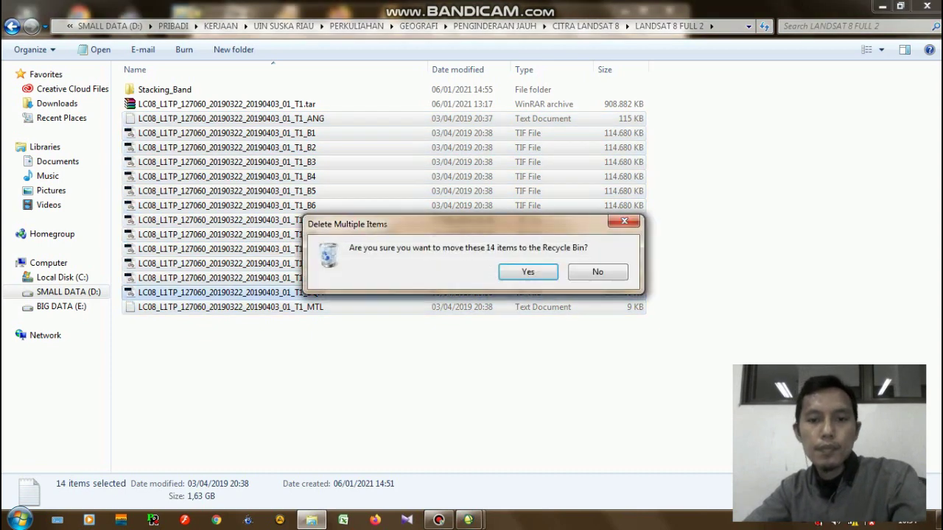
pyautogui.click(527, 272)
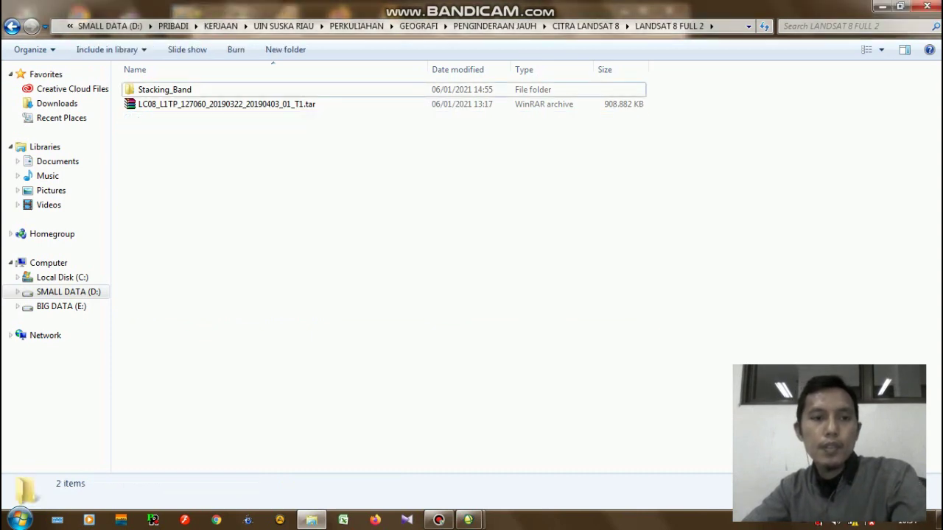
# Open the file properties of the archive LC08_L1TP_127060_20190322_20190403_01_T1.tar to check its type and size
pyautogui.click(227, 104)
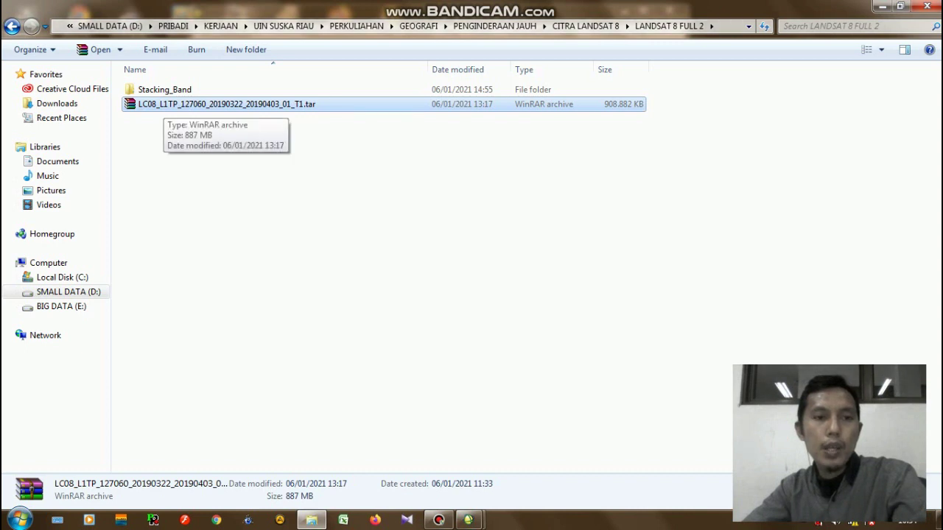
pyautogui.rightClick(164, 105)
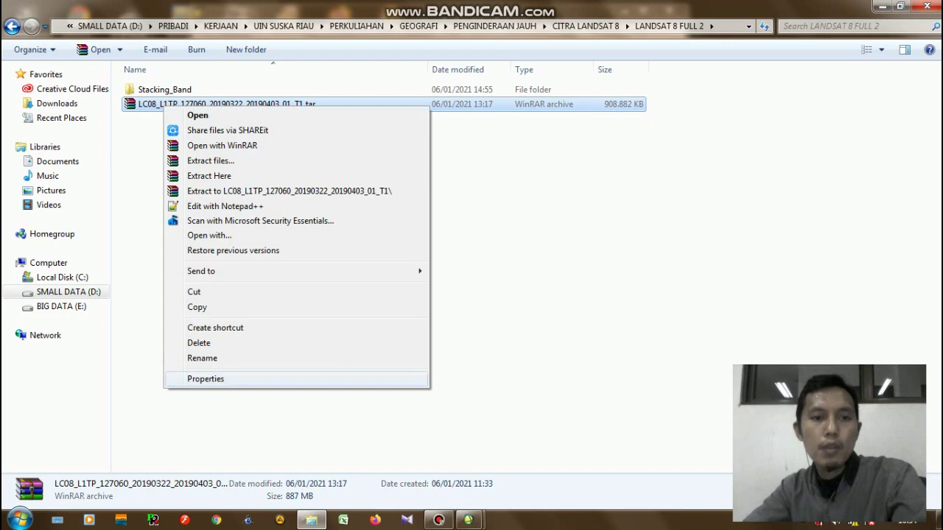
pyautogui.click(206, 379)
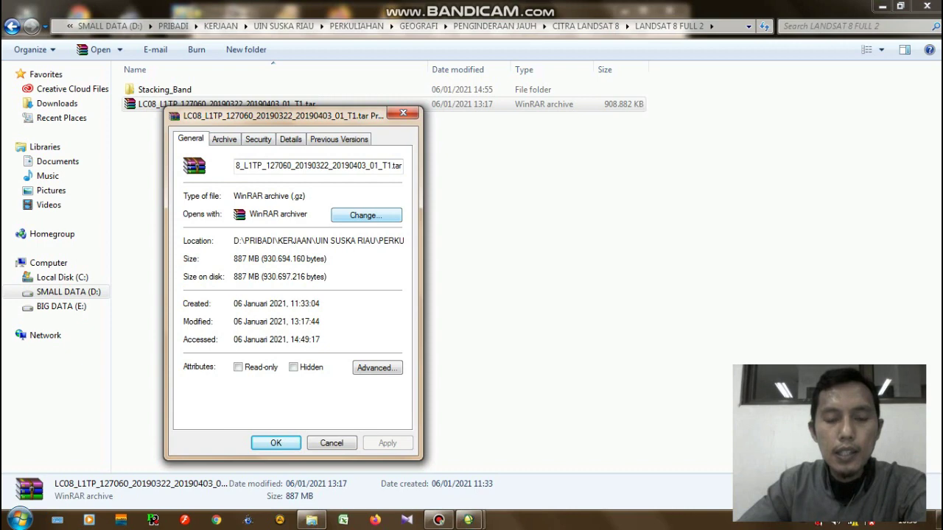
# Review the programs available for opening the archive, choose WinRAR archiver as its default and apply the file properties
pyautogui.click(366, 215)
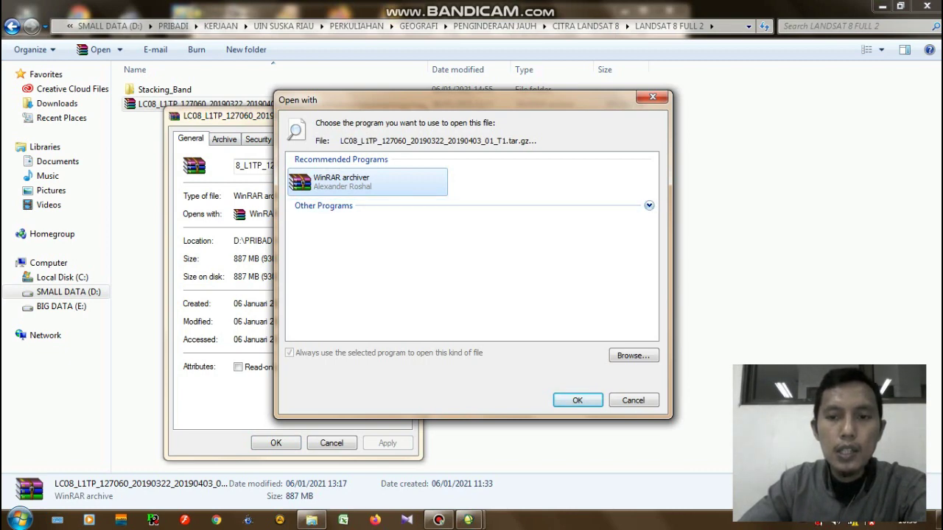
pyautogui.click(649, 206)
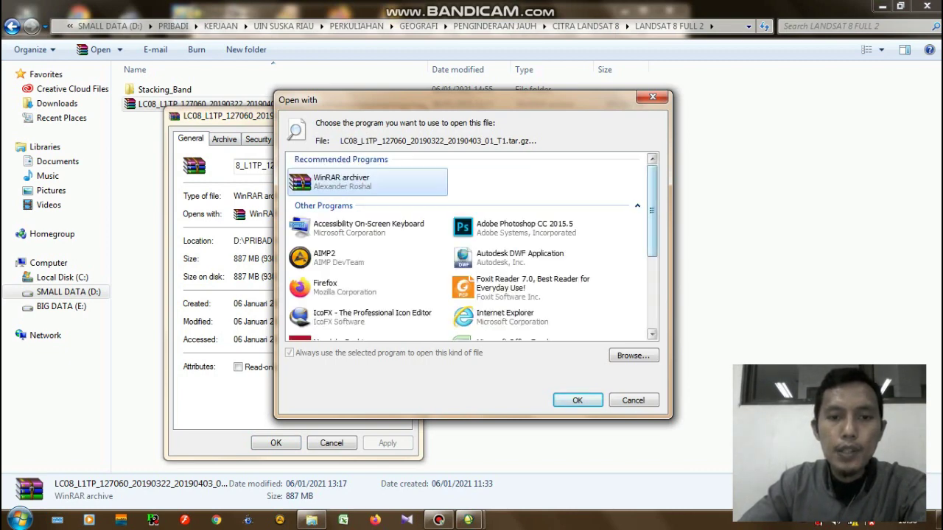
pyautogui.scroll(-4, 472, 247)
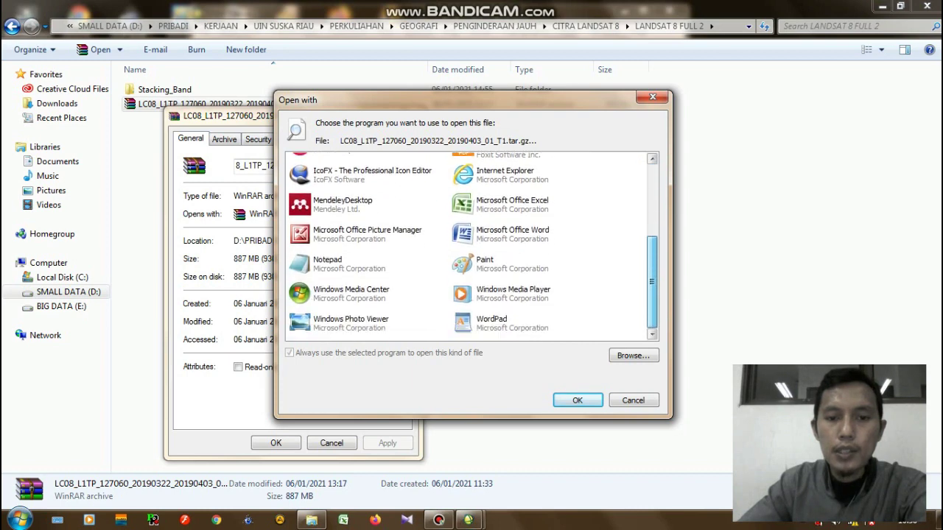
pyautogui.scroll(4, 471, 247)
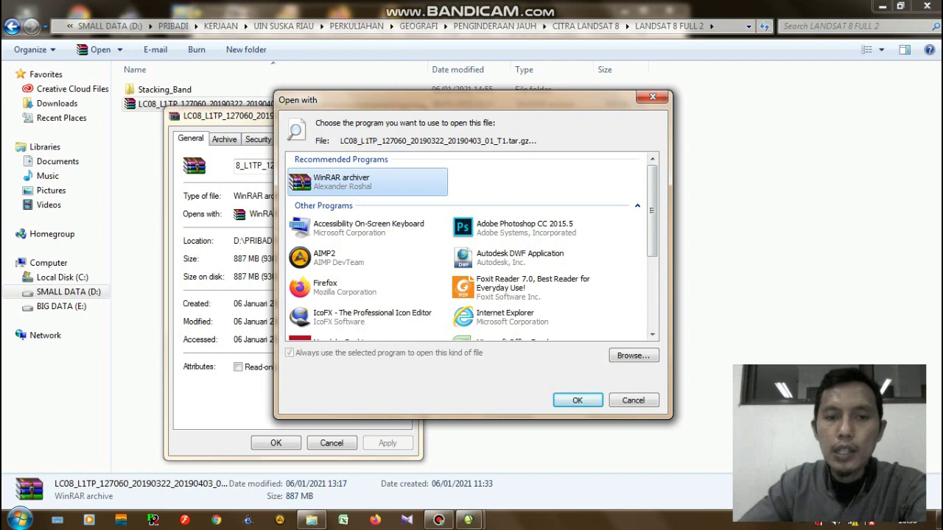
pyautogui.press('Return')
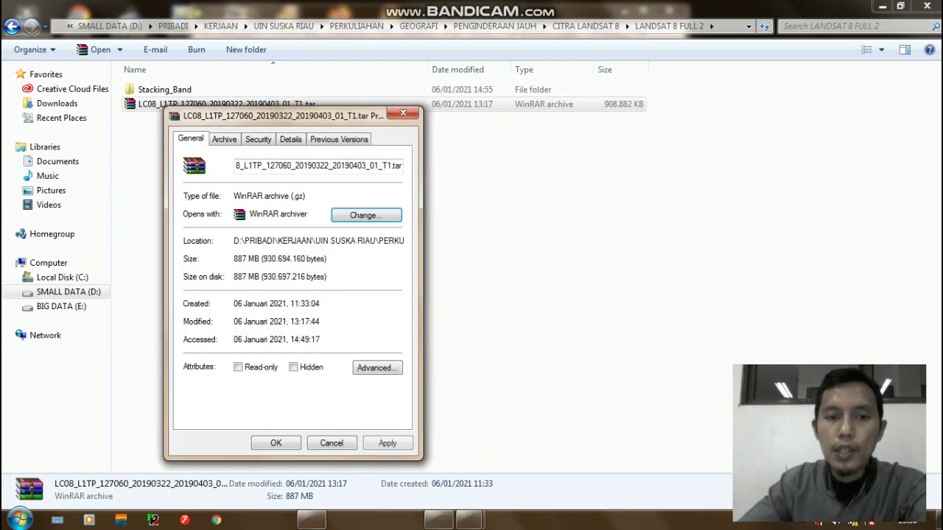
pyautogui.click(387, 443)
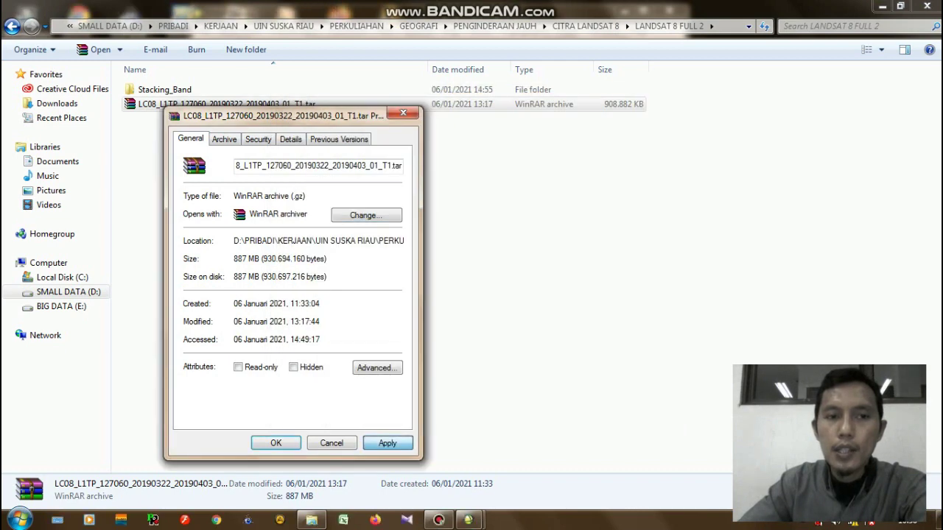
pyautogui.click(276, 443)
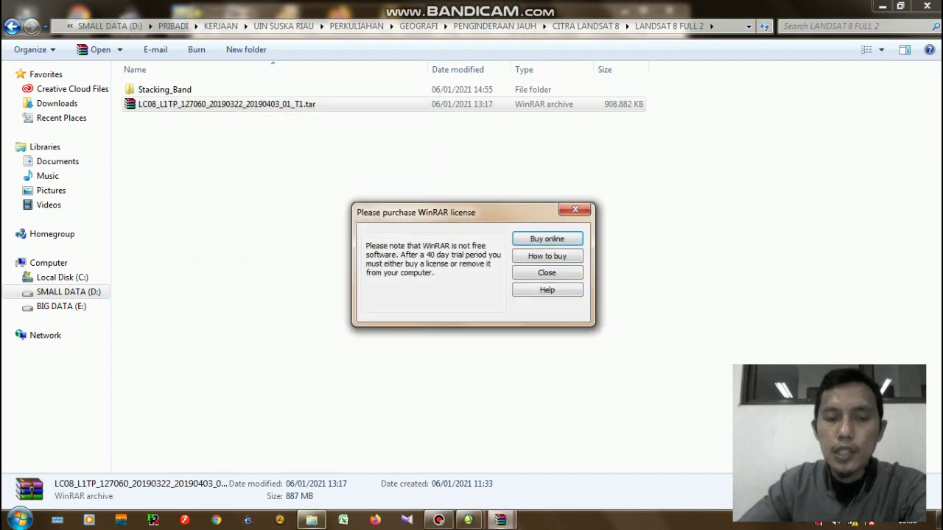
# Dismiss the WinRAR license notice and extract the archive LC08_L1TP_127060_20190322_20190403_01_T1.tar into its current folder
pyautogui.press('Escape')
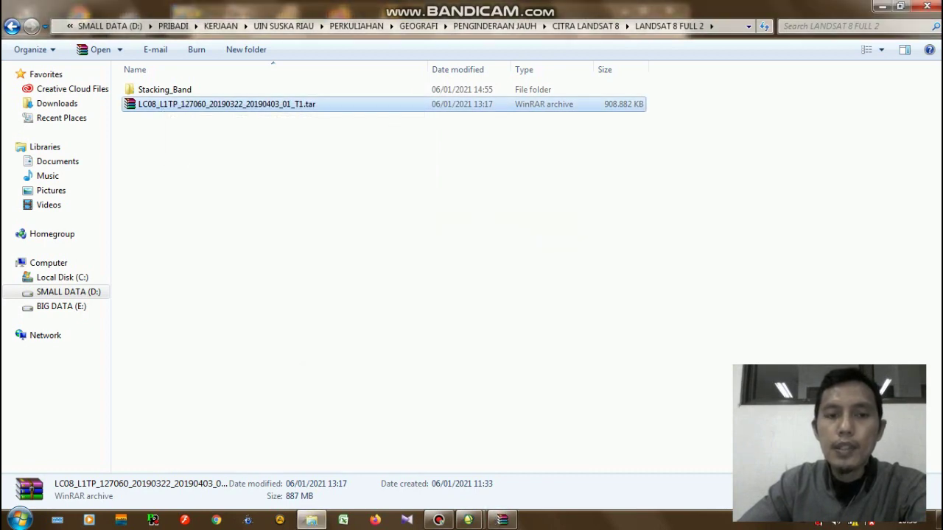
pyautogui.hotkey('shift', 'F10')
pyautogui.press('Down')
pyautogui.press('Down')
pyautogui.press('Down')
pyautogui.press('Down')
pyautogui.press('Down')
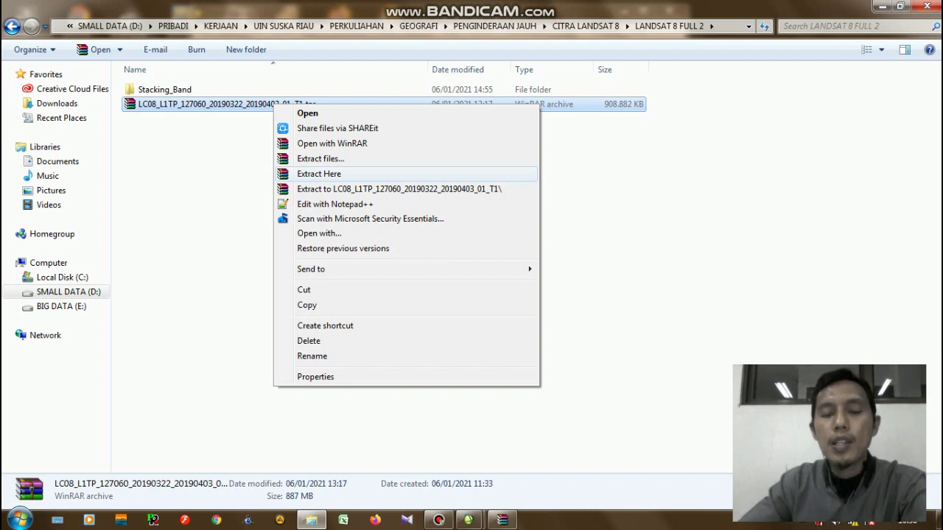
pyautogui.press('Return')
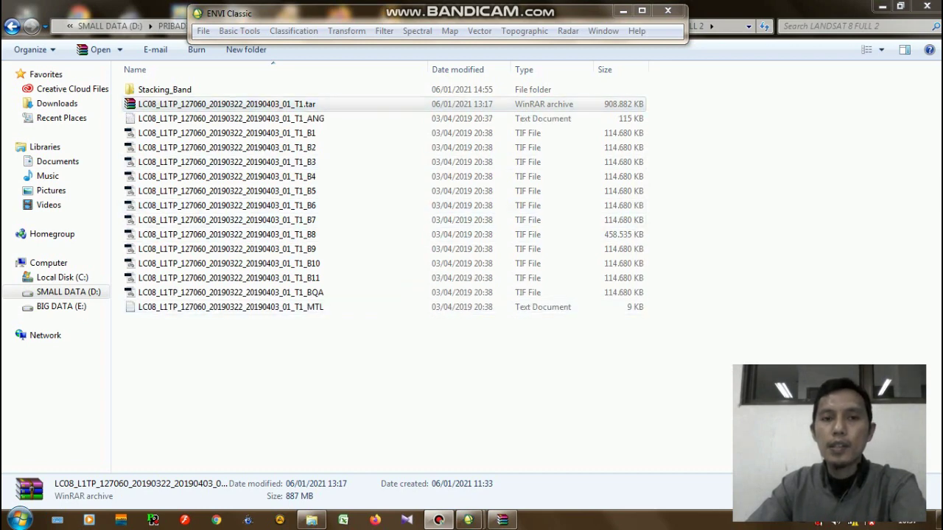
# Switch to ENVI Classic, start opening an image file and browse to the folder D:\PRIBADI
pyautogui.hotkey('alt', 'Tab')
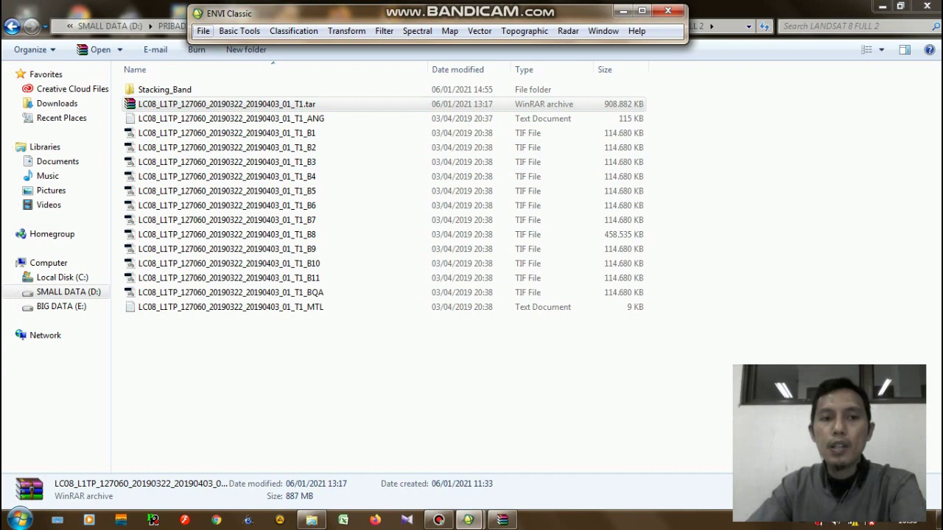
pyautogui.click(203, 31)
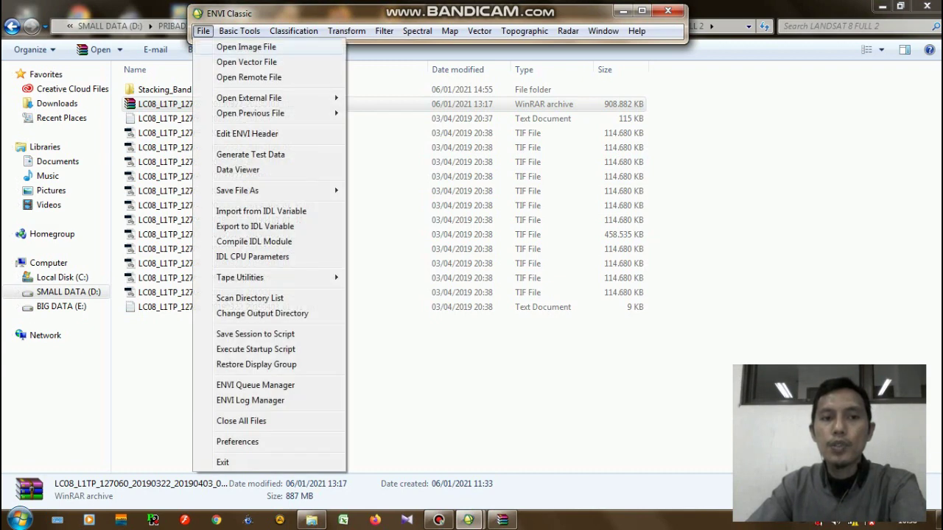
pyautogui.click(246, 46)
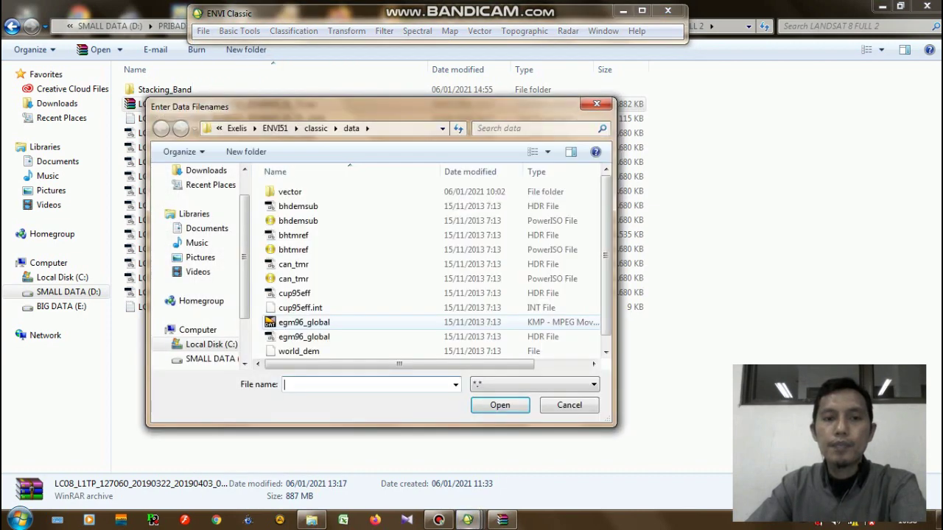
pyautogui.scroll(-2, 199, 265)
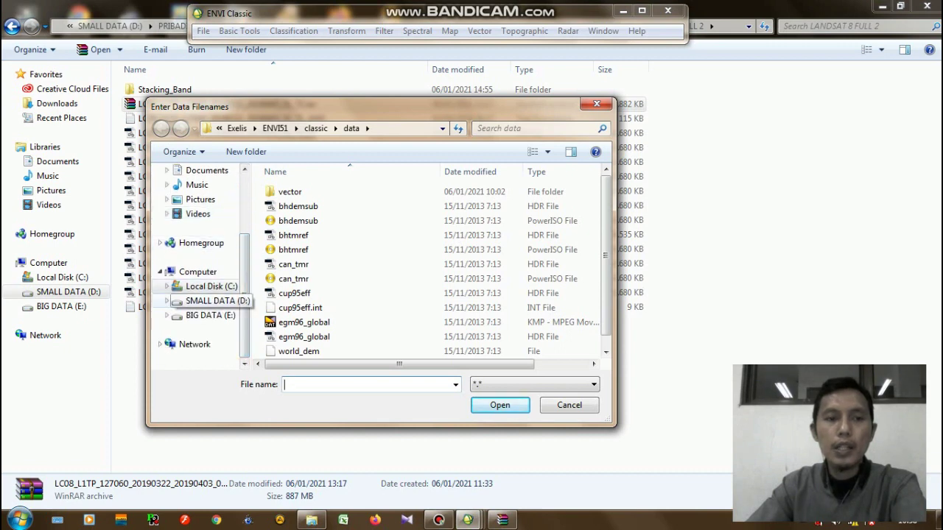
pyautogui.click(213, 300)
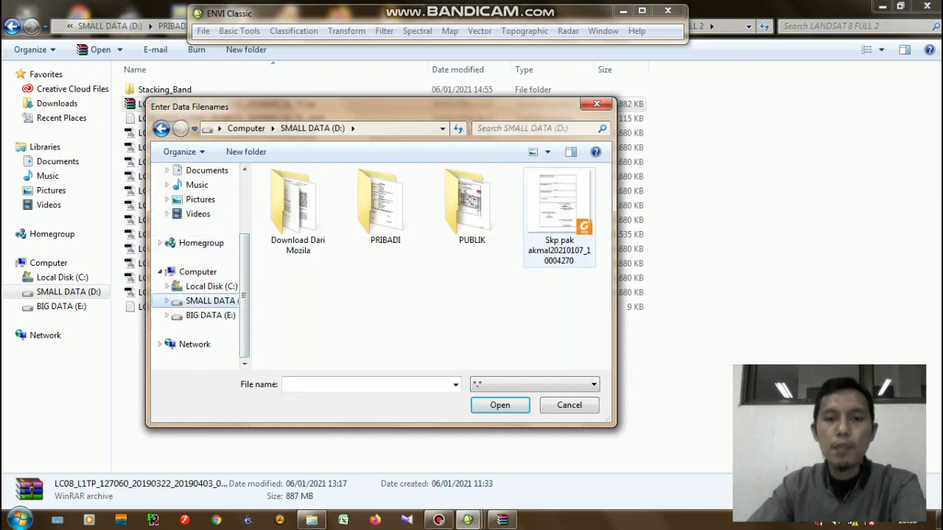
pyautogui.doubleClick(385, 210)
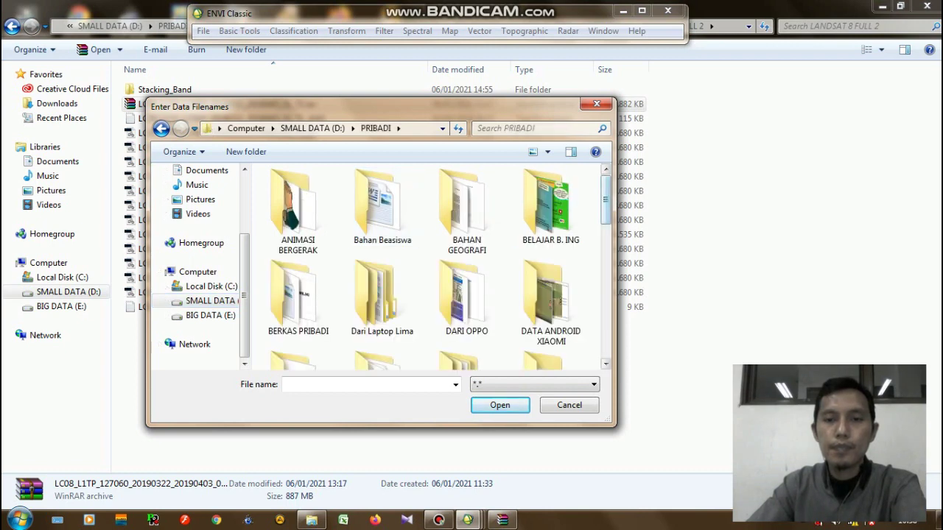
# Browse from PRIBADI to the subfolder KERJAAN\UIN SUSKA RIAU\PERKULIAHAN\GEOGRAFI
pyautogui.scroll(-1, 515, 206)
pyautogui.scroll(-3, 464, 195)
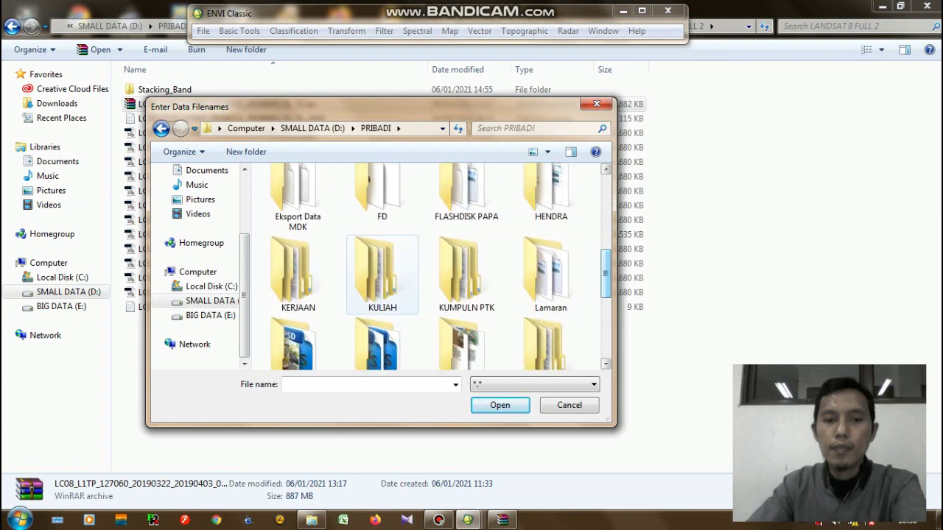
pyautogui.doubleClick(298, 294)
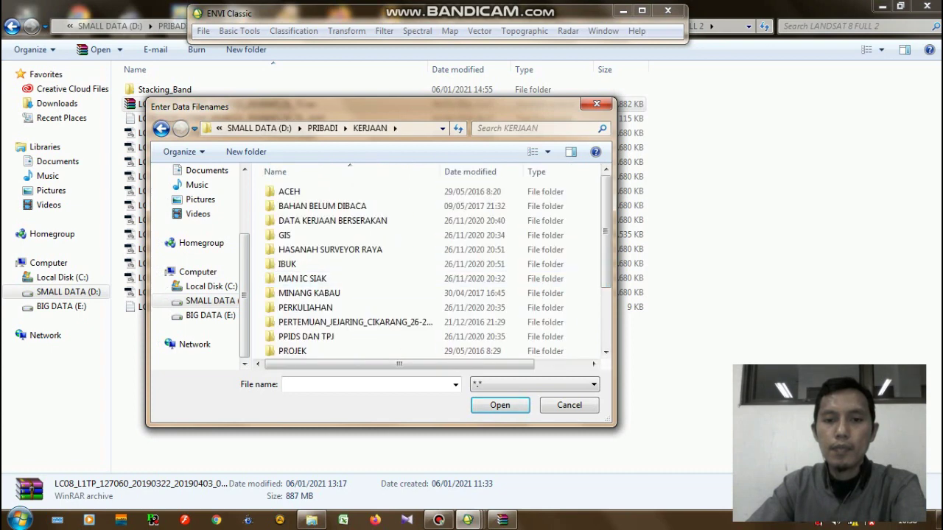
pyautogui.scroll(-2, 332, 280)
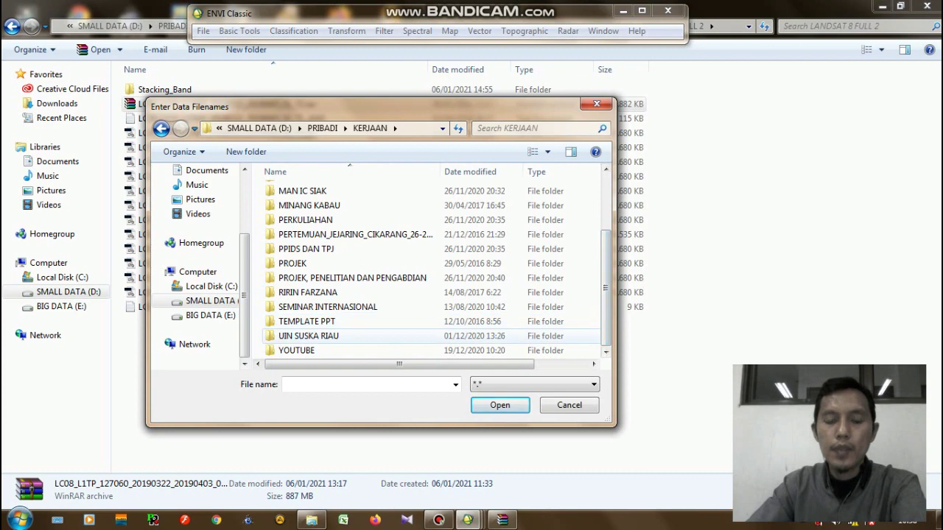
pyautogui.doubleClick(308, 336)
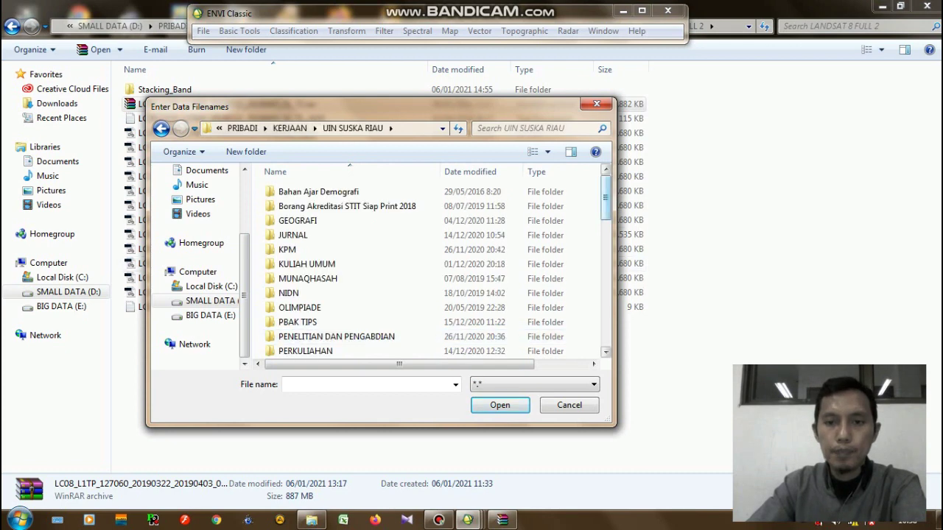
pyautogui.scroll(-2, 449, 250)
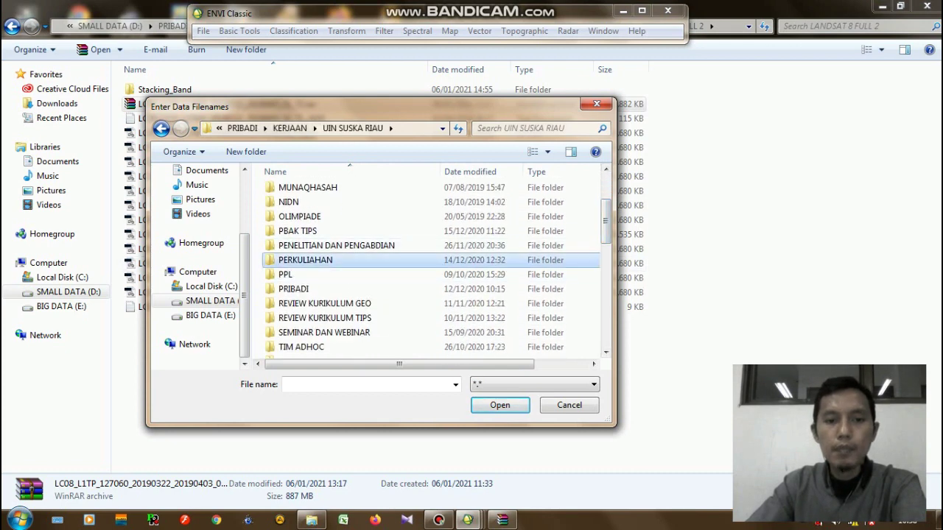
pyautogui.doubleClick(305, 260)
pyautogui.doubleClick(297, 207)
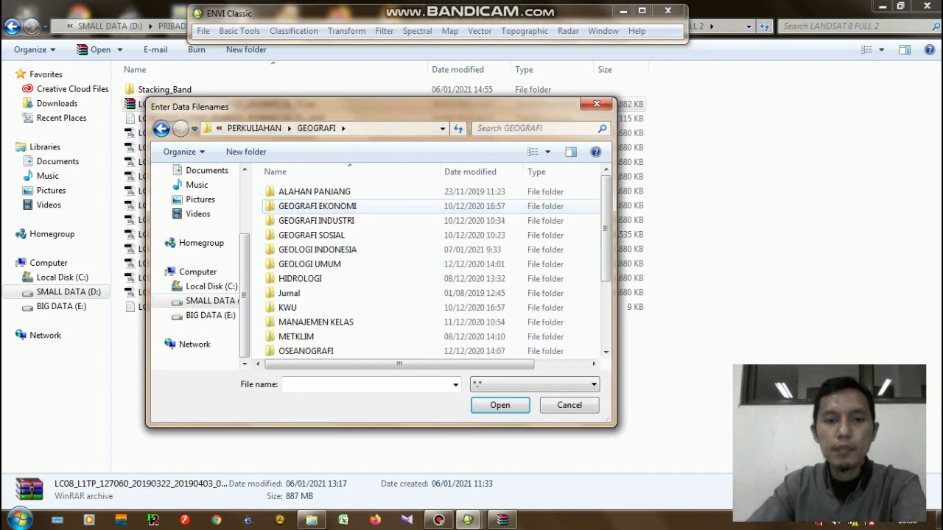
# Go from GEOGRAFI to the subfolder PENGINDERAAN JAUH\CITRA LANDSAT 8\LANDSAT 8 FULL 2
pyautogui.scroll(-2, 434, 269)
pyautogui.scroll(-1, 320, 261)
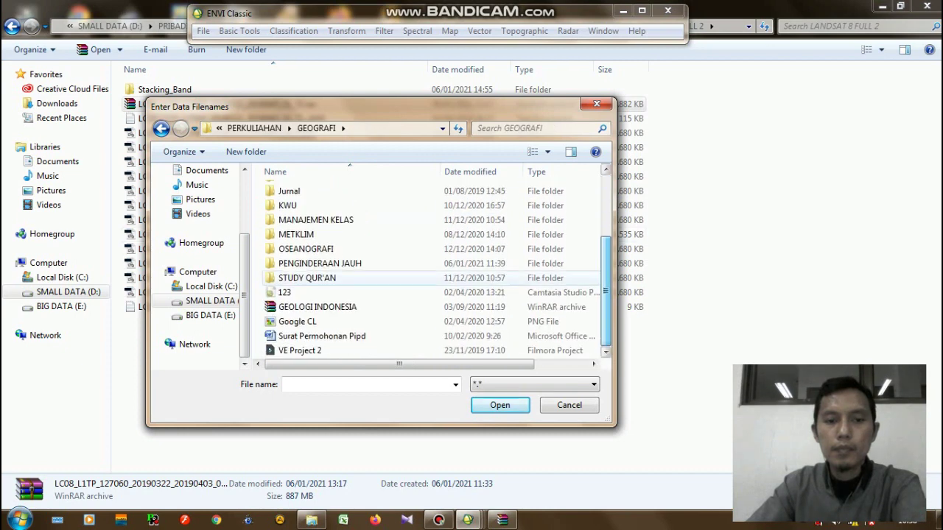
pyautogui.doubleClick(319, 262)
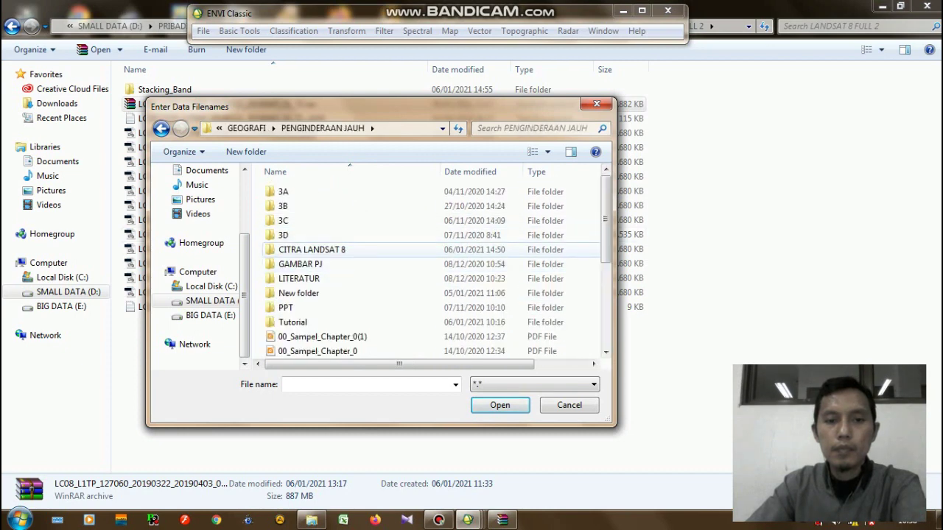
pyautogui.doubleClick(311, 250)
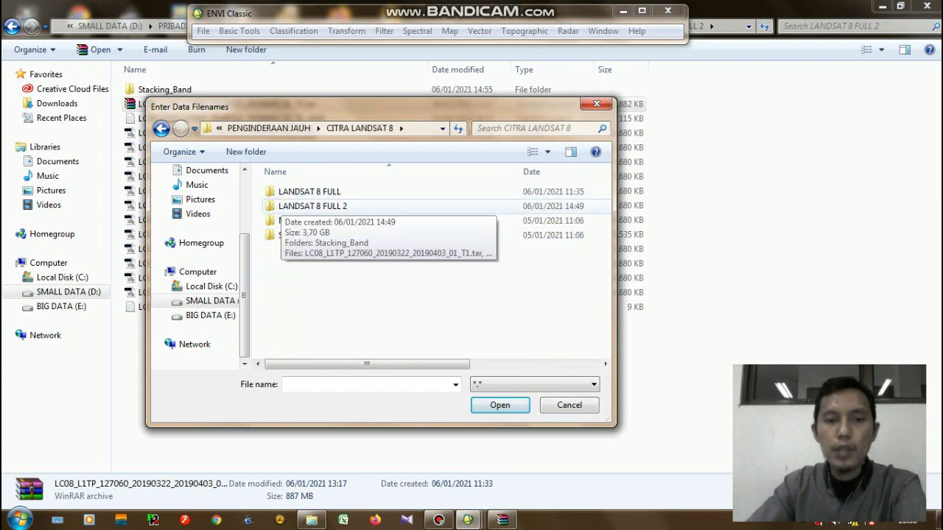
pyautogui.doubleClick(313, 207)
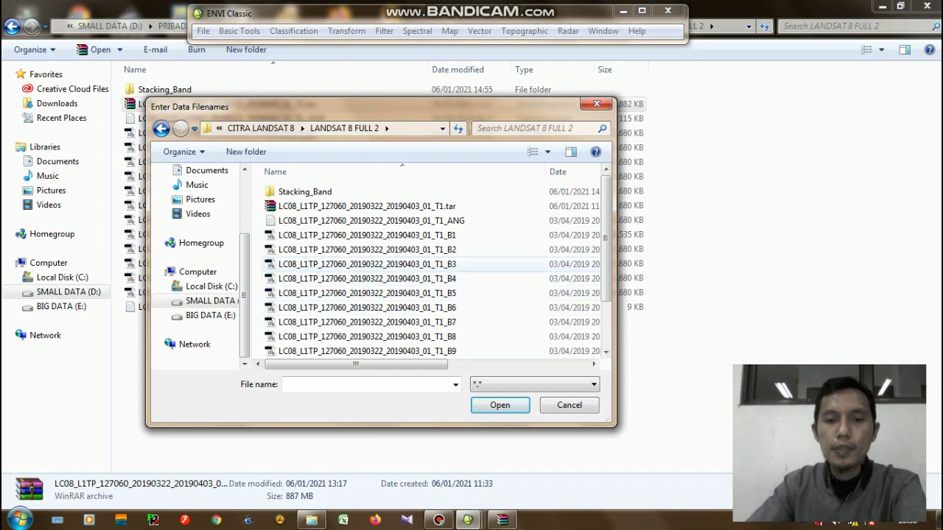
# Select the Landsat band files from _T1_B1 through _T1_B11, leaving out _BQA and _MTL, and open them together
pyautogui.click(367, 235)
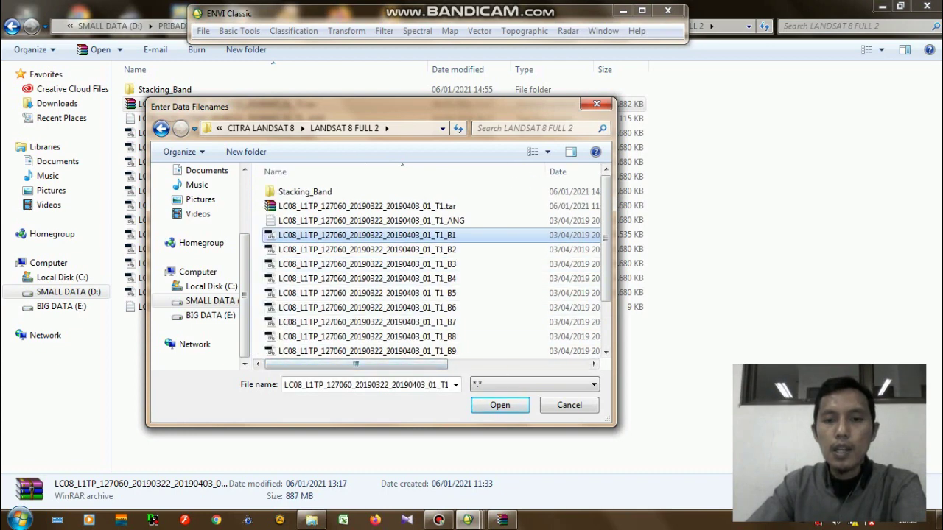
pyautogui.scroll(-3, 435, 269)
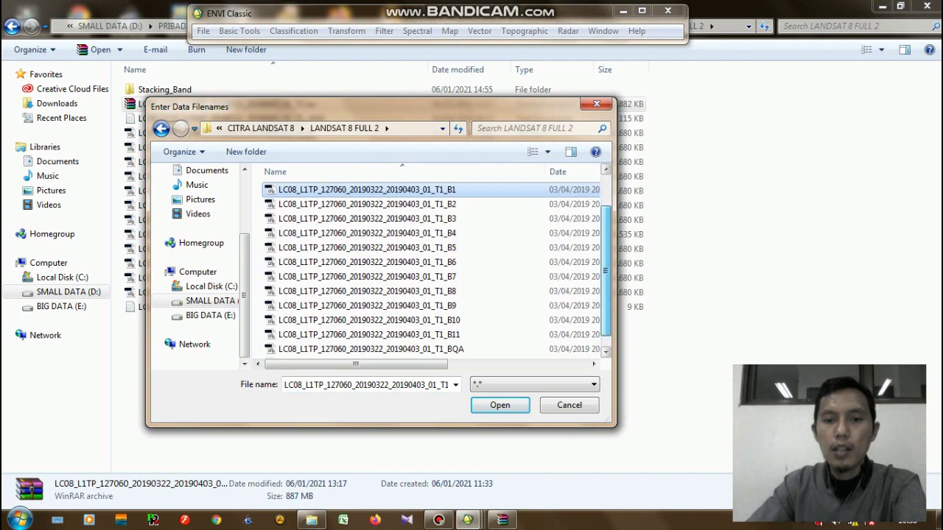
pyautogui.scroll(2, 435, 269)
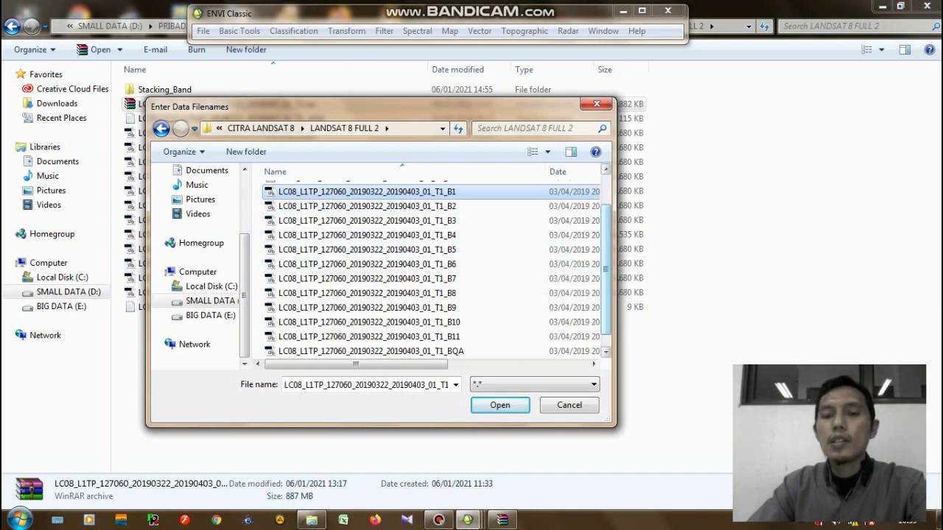
pyautogui.scroll(-1, 435, 270)
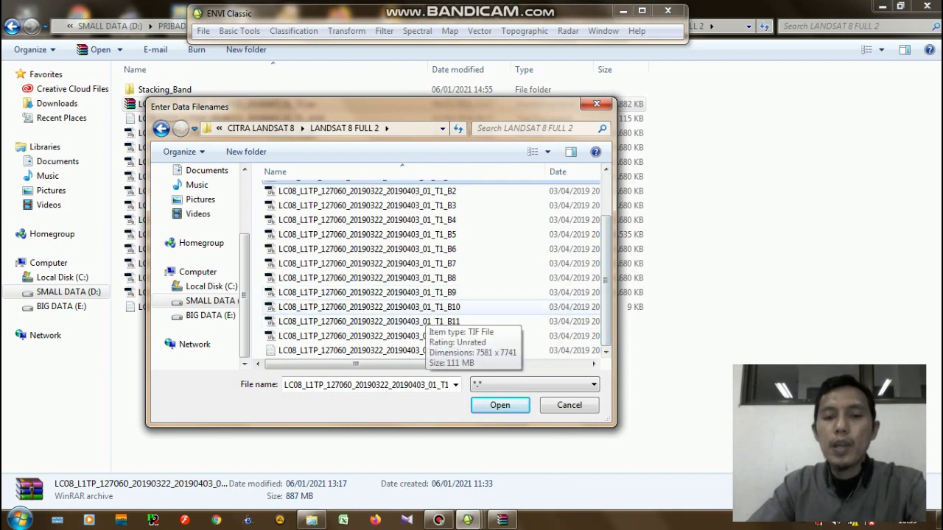
pyautogui.scroll(2, 434, 280)
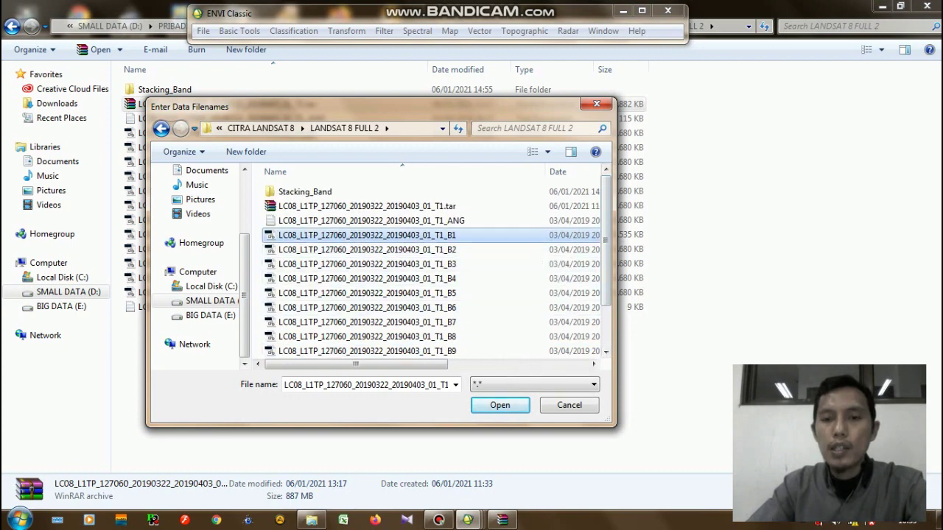
pyautogui.scroll(-1, 434, 270)
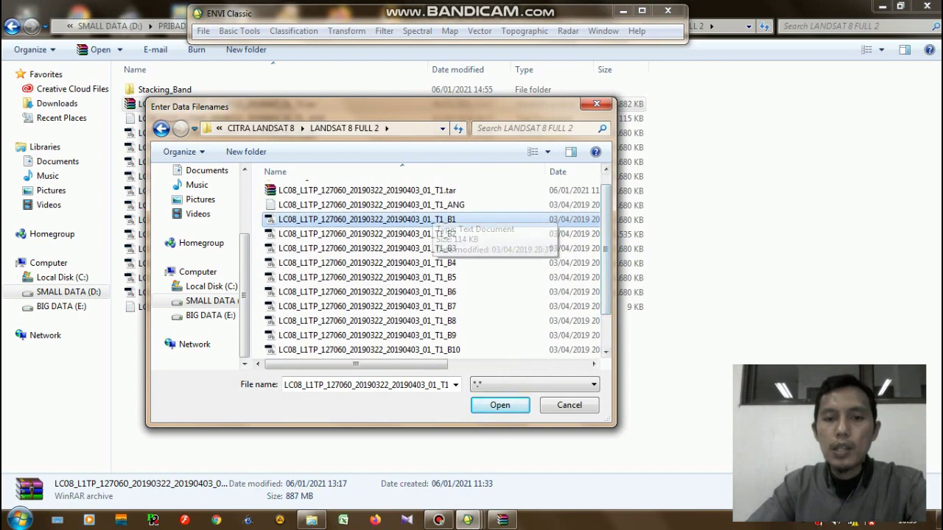
pyautogui.scroll(-1, 369, 321)
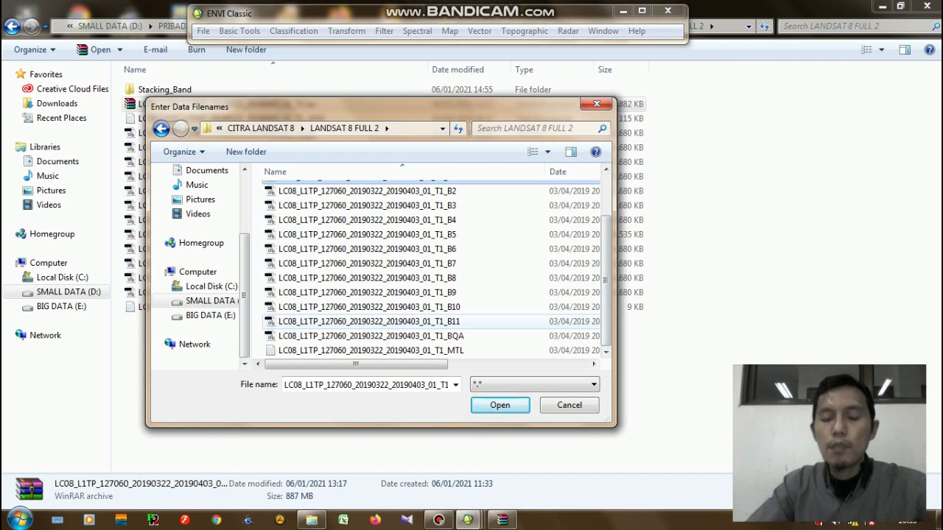
pyautogui.keyDown('shift'); pyautogui.click(368, 321); pyautogui.keyUp('shift')
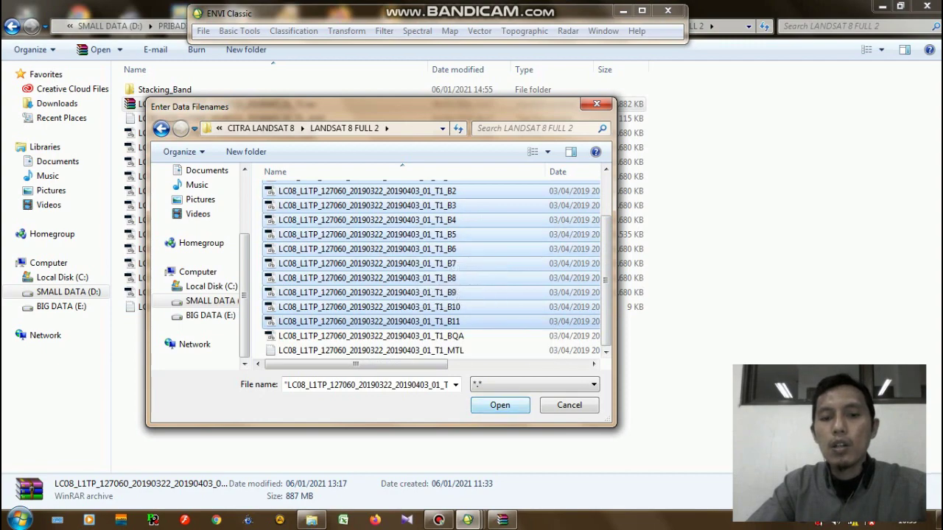
pyautogui.press('Return')
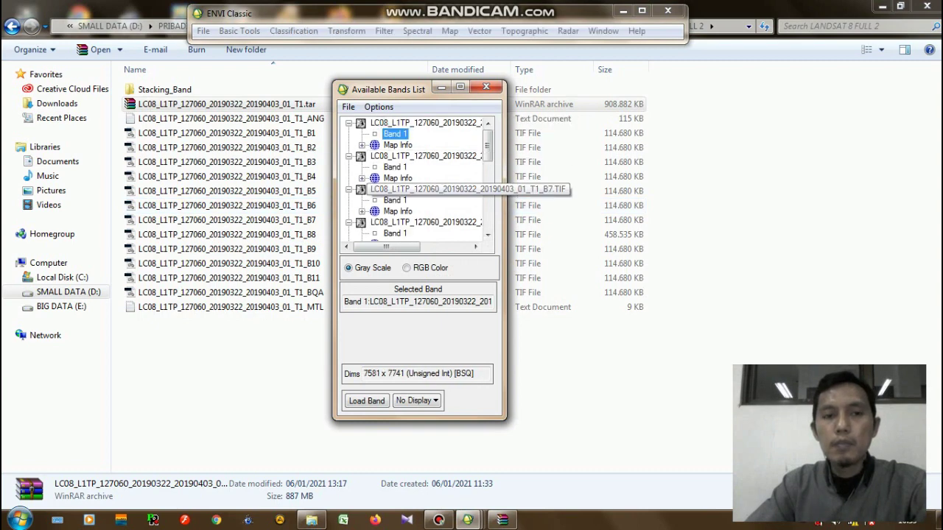
# Move the Available Bands List window clear of the centre and look through the loaded Landsat bands
pyautogui.moveTo(383, 90); pyautogui.dragTo(565, 55)
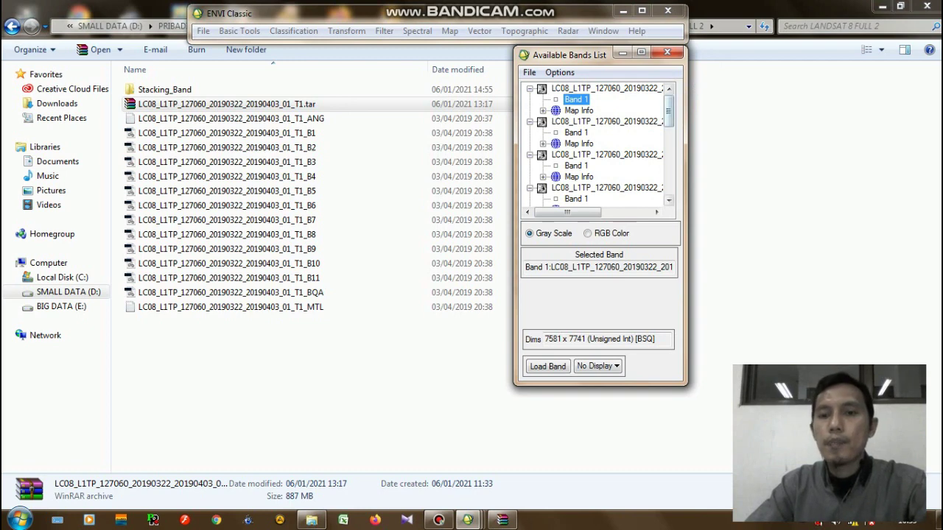
pyautogui.scroll(-3, 597, 147)
pyautogui.scroll(-2, 597, 147)
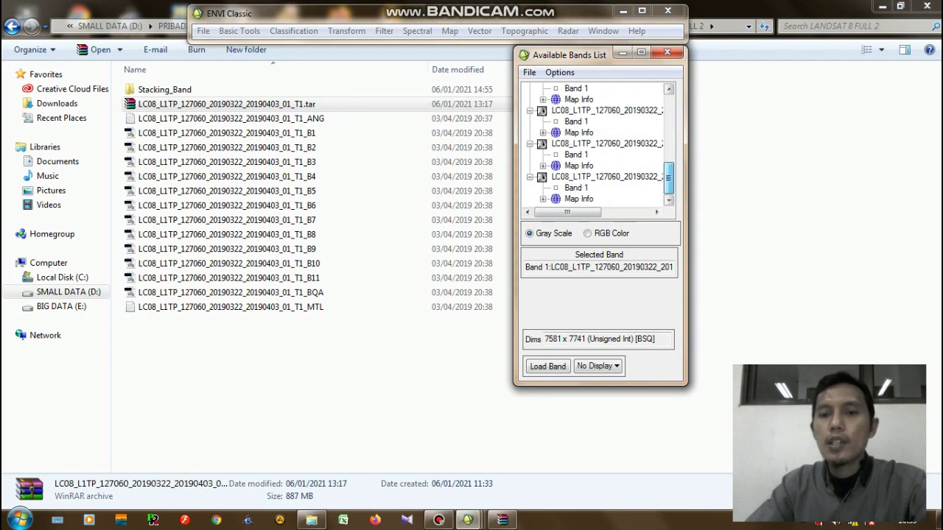
pyautogui.scroll(5, 596, 148)
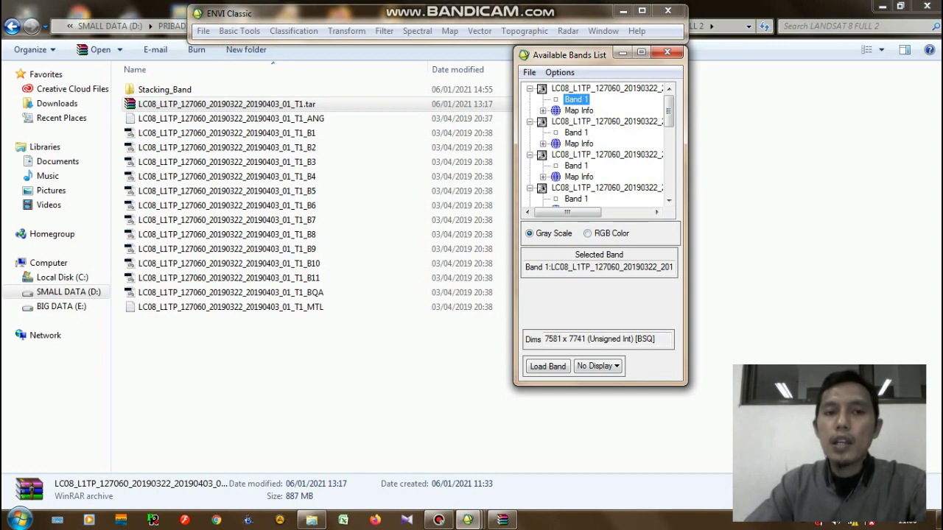
# Start Layer Stacking and select UTM as the output map projection
pyautogui.click(239, 31)
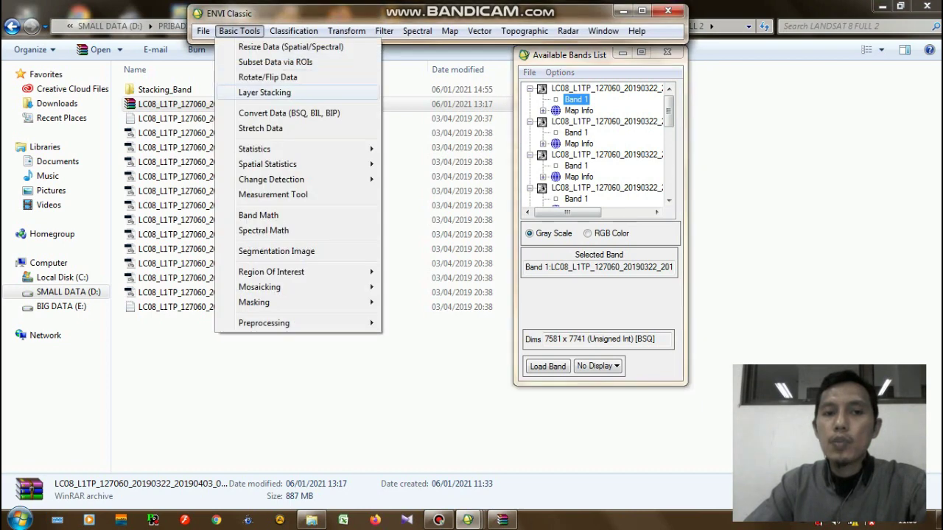
pyautogui.click(265, 92)
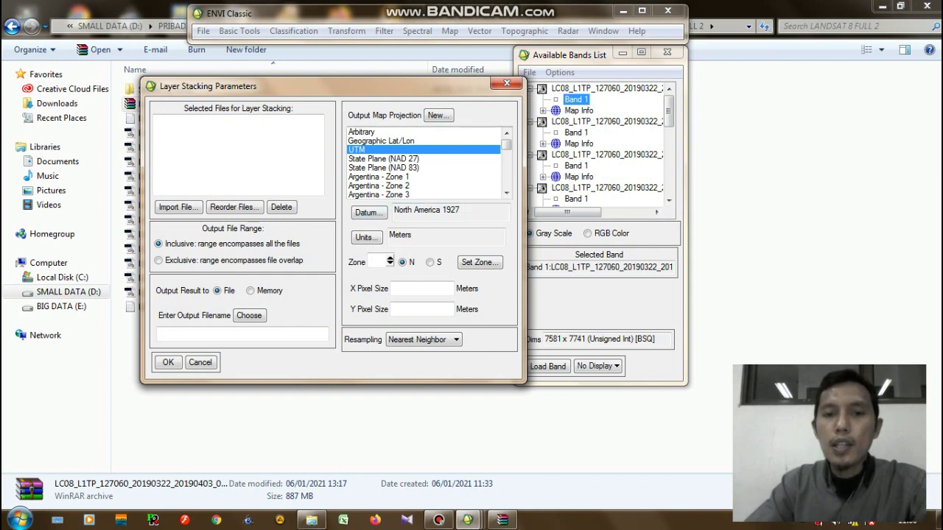
pyautogui.click(506, 192)
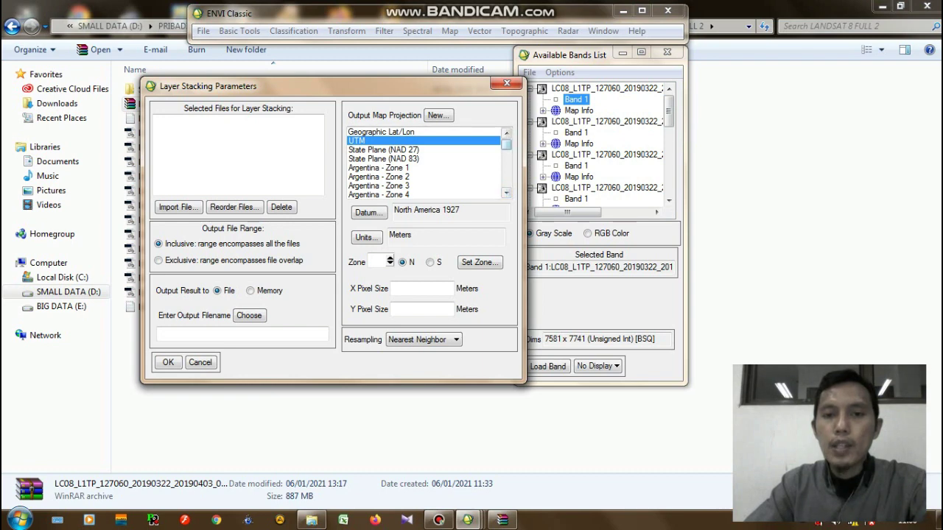
pyautogui.click(506, 133)
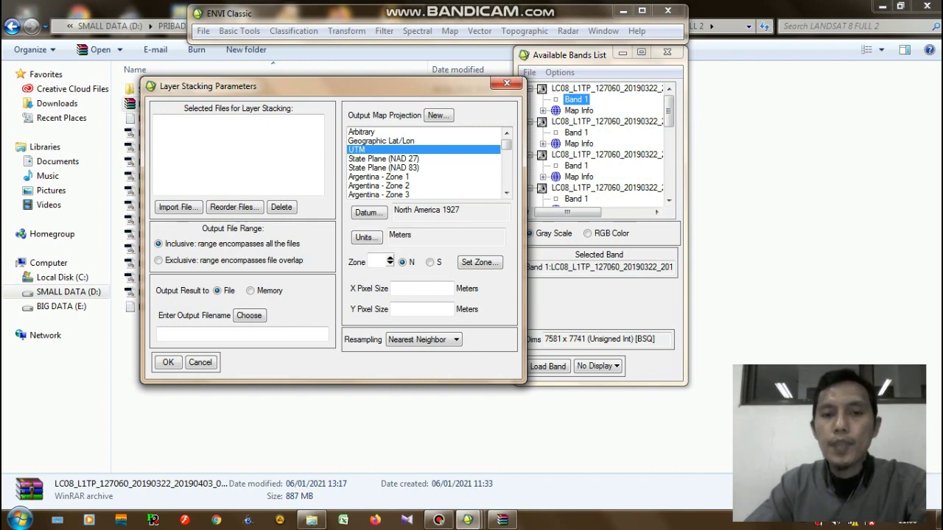
pyautogui.click(394, 159)
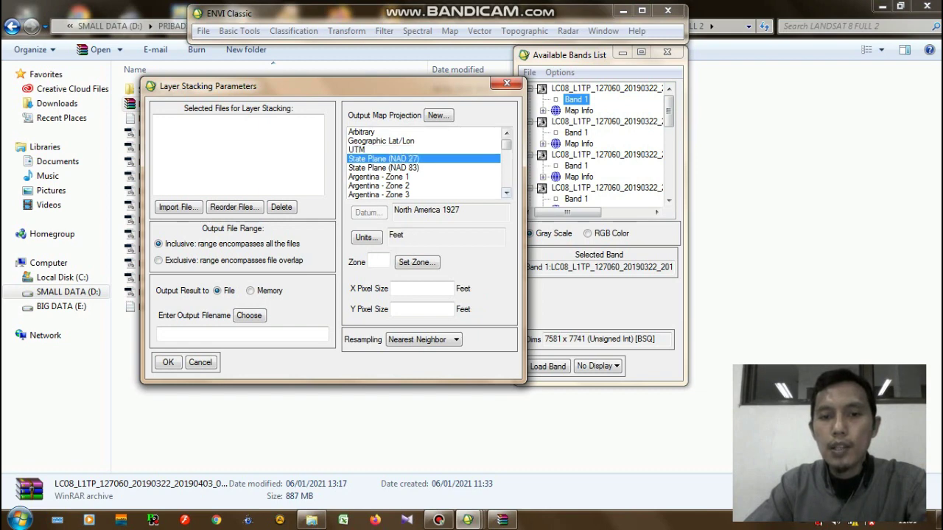
pyautogui.click(369, 150)
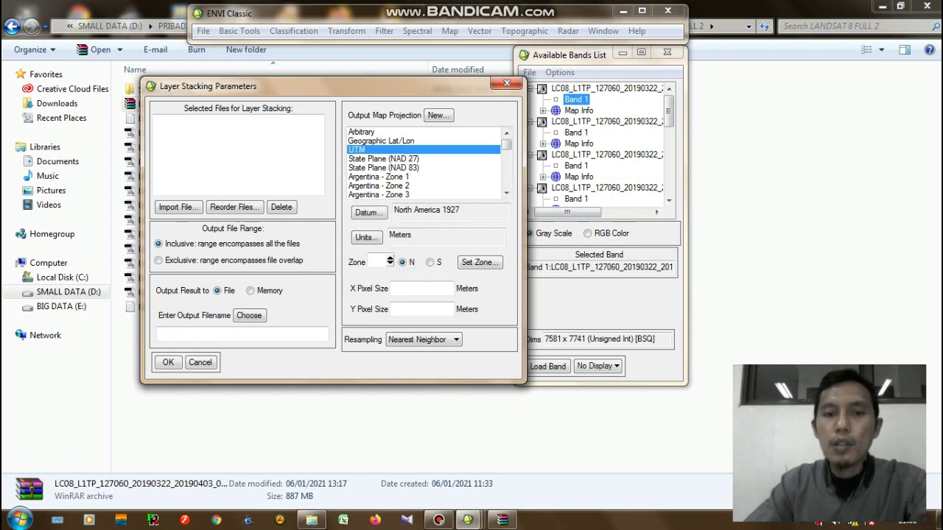
pyautogui.click(380, 141)
pyautogui.click(368, 150)
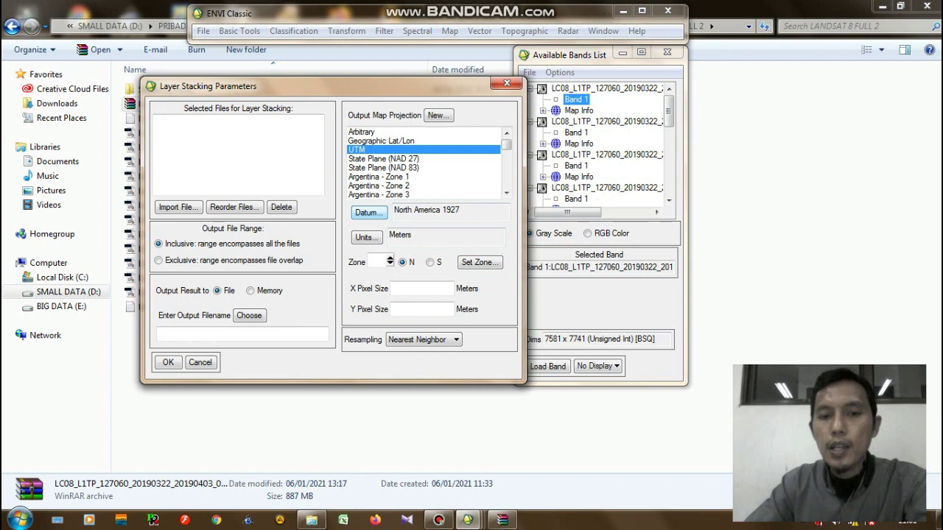
# Set the geographic datum of the layer stack's output projection to WGS-84
pyautogui.click(368, 212)
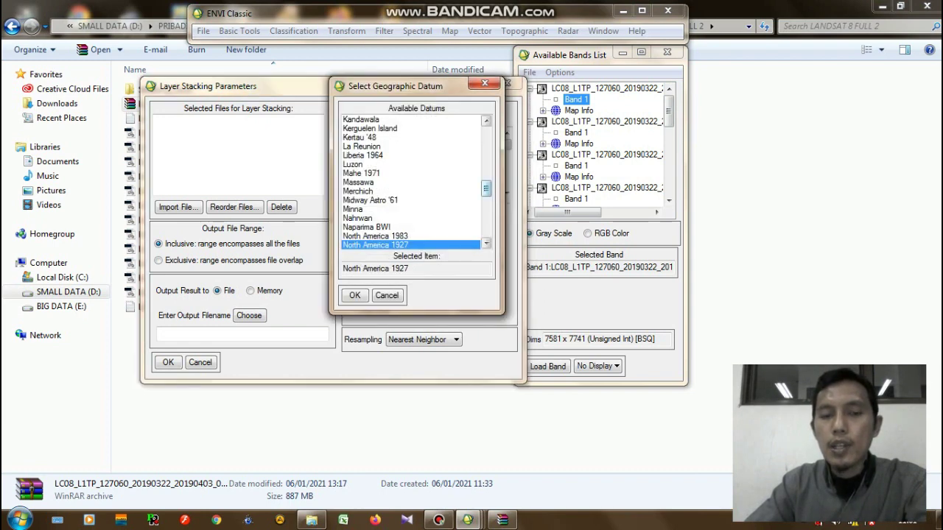
pyautogui.scroll(-9, 412, 183)
pyautogui.scroll(-3, 413, 183)
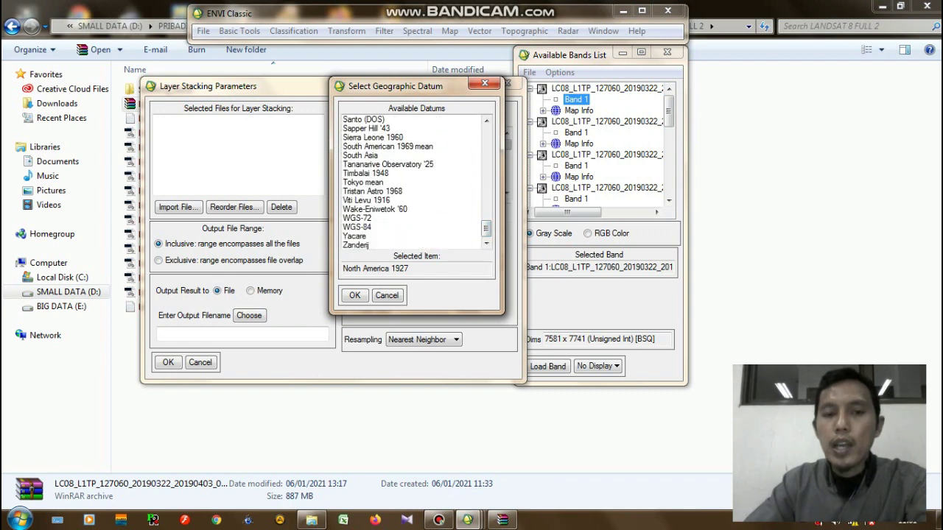
pyautogui.scroll(8, 412, 182)
pyautogui.scroll(-8, 412, 183)
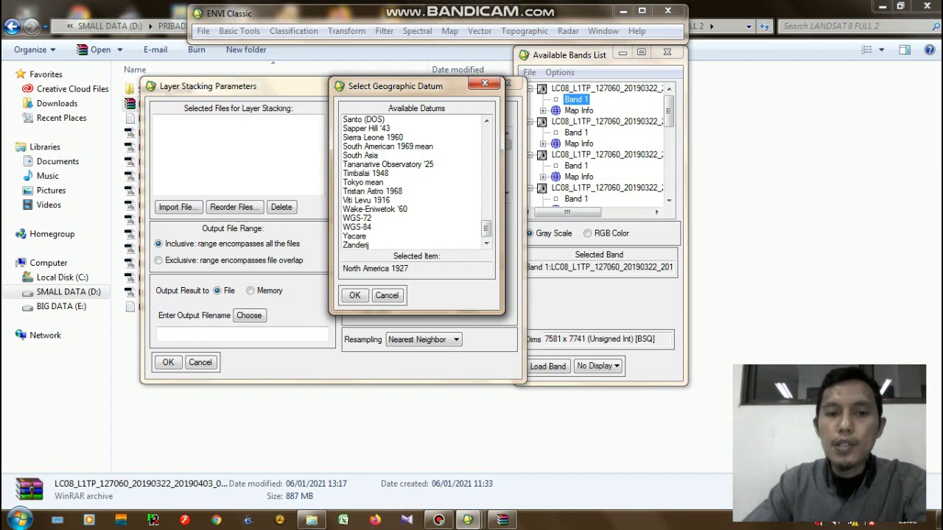
pyautogui.click(357, 227)
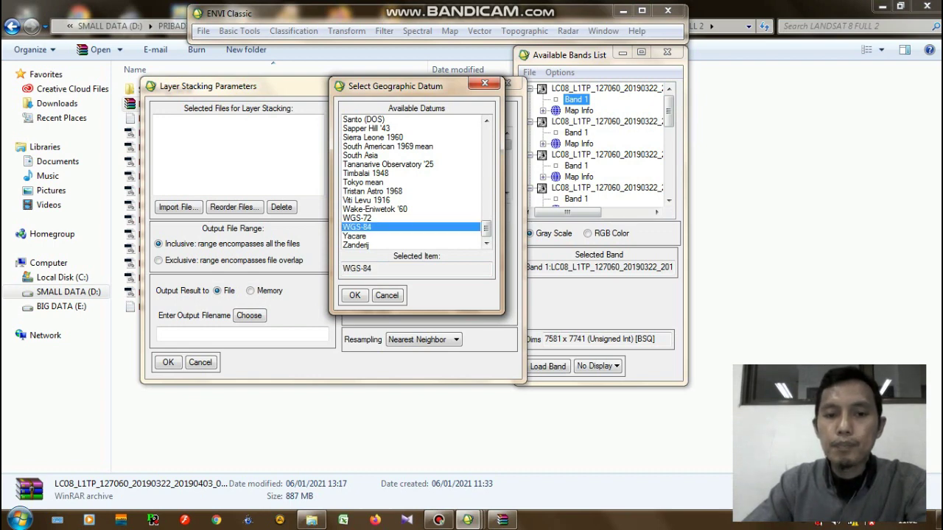
pyautogui.click(354, 294)
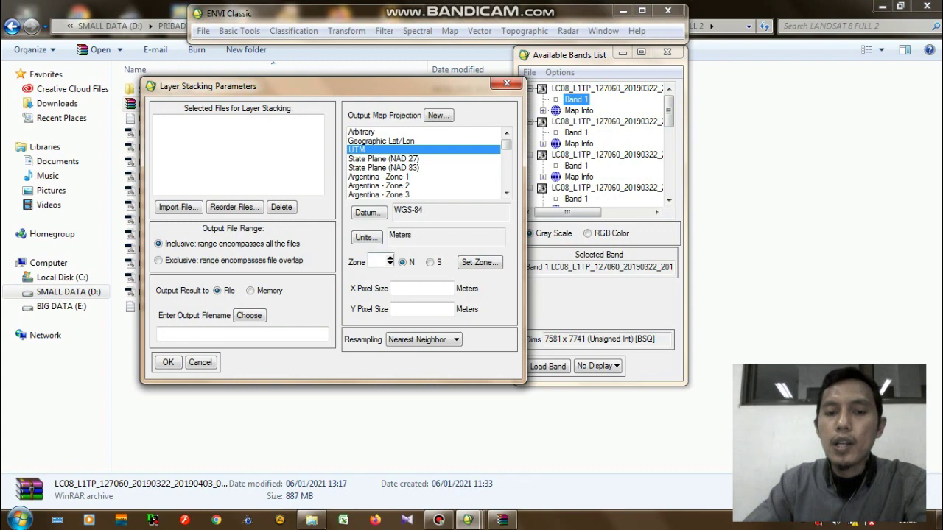
# Select Meters as the projection units for the layer stack and confirm the choice
pyautogui.click(366, 237)
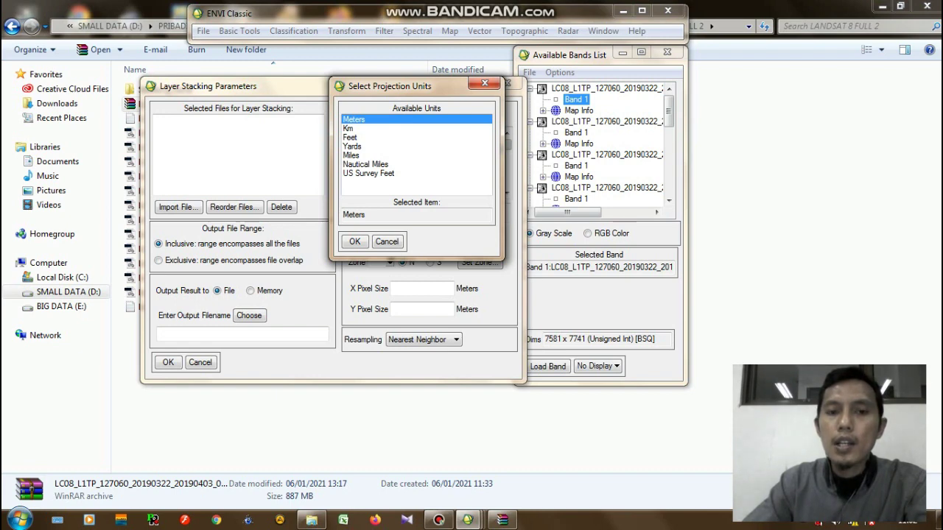
pyautogui.click(365, 165)
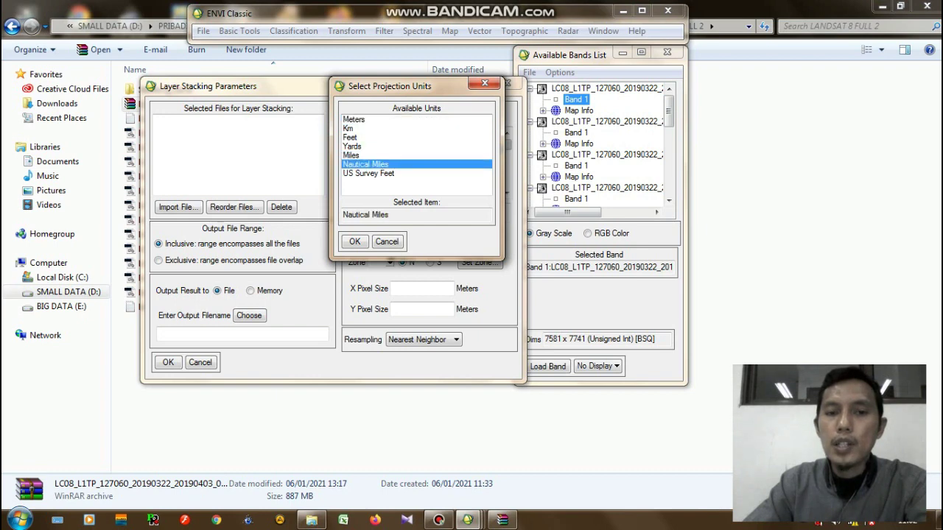
pyautogui.click(354, 119)
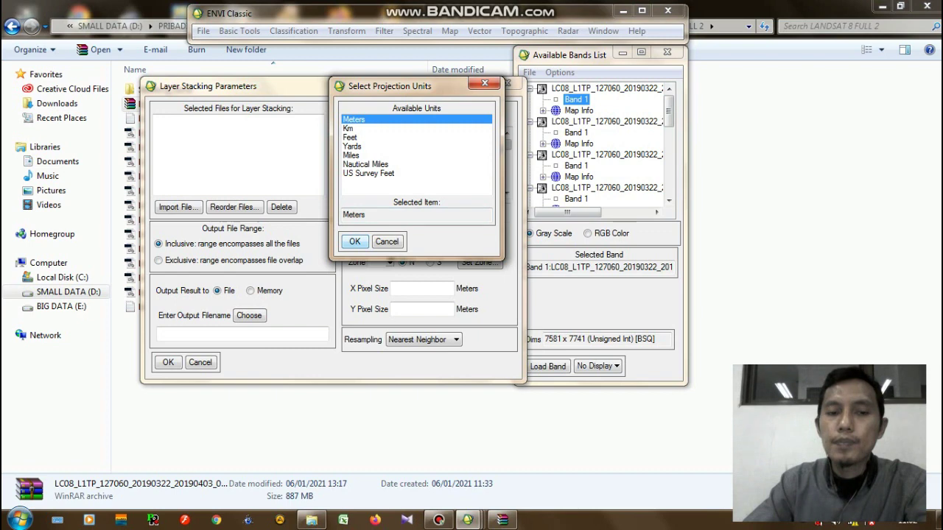
pyautogui.press('Return')
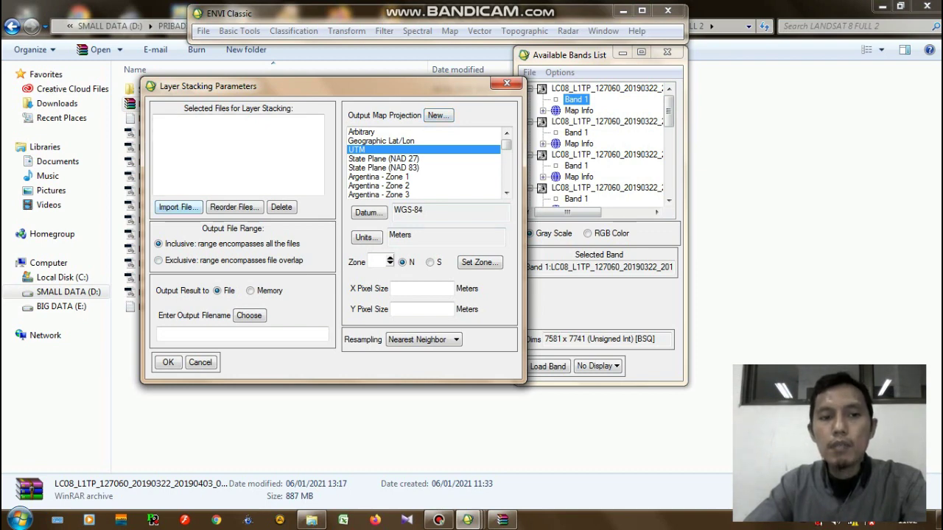
# Import all eleven Landsat band files, B1 through B11, as full-scene inputs for the layer stack
pyautogui.click(178, 207)
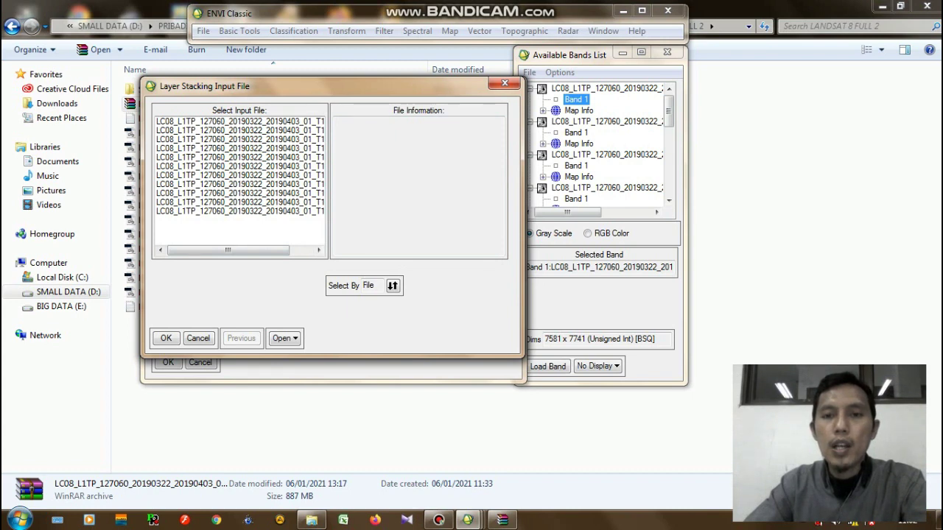
pyautogui.click(239, 121)
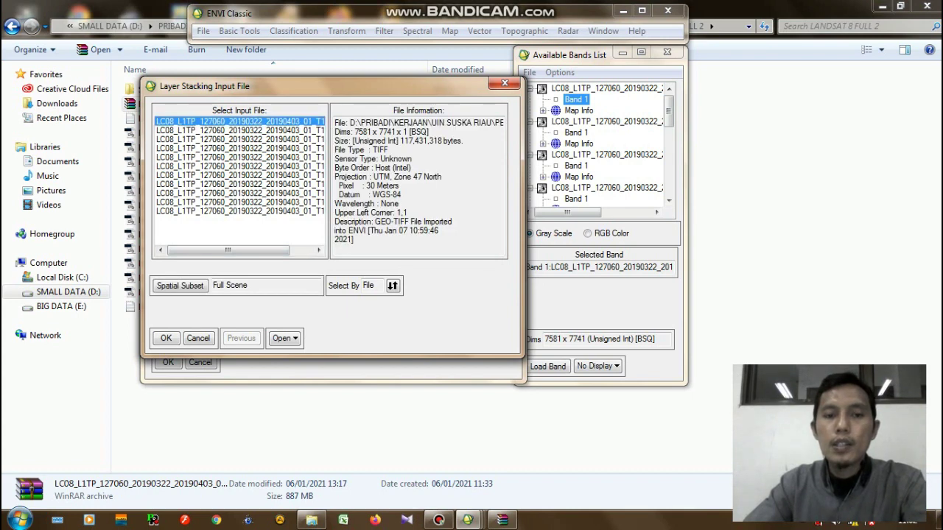
pyautogui.moveTo(227, 251); pyautogui.dragTo(251, 251)
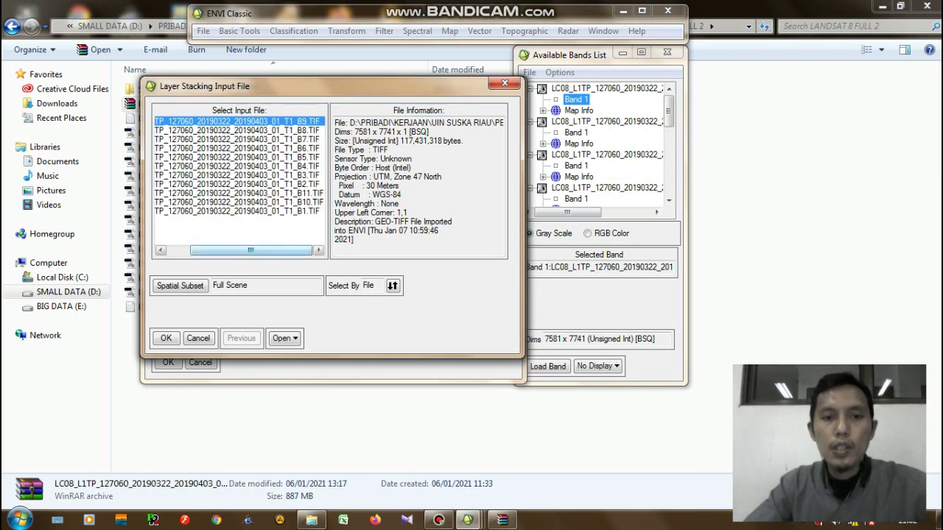
pyautogui.keyDown('shift'); pyautogui.click(273, 212); pyautogui.keyUp('shift')
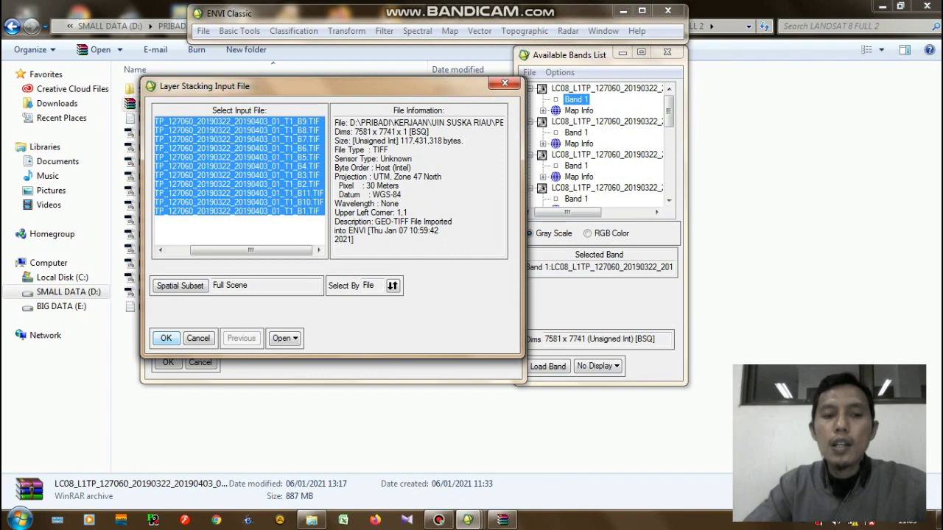
pyautogui.press('Return')
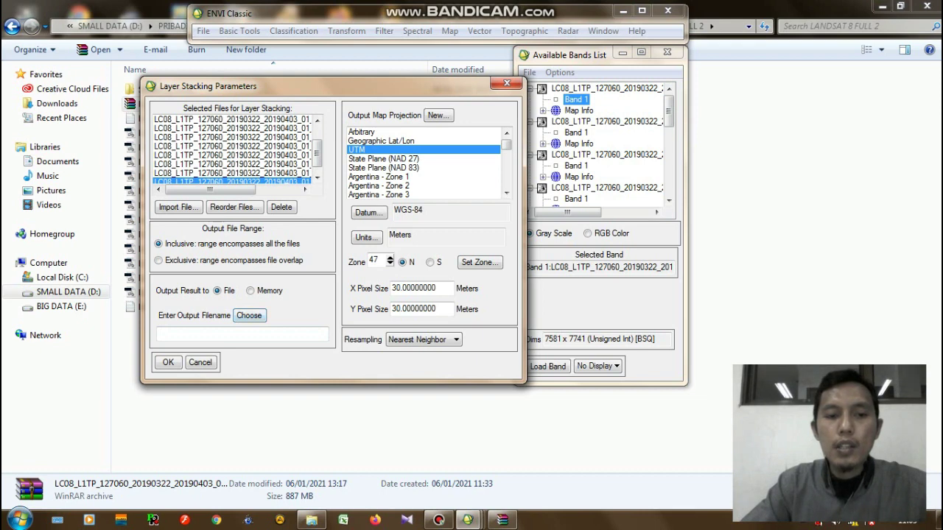
# Start choosing the layer stack's output file and browse to the folder D:\PRIBADI\KERJAAN
pyautogui.click(248, 315)
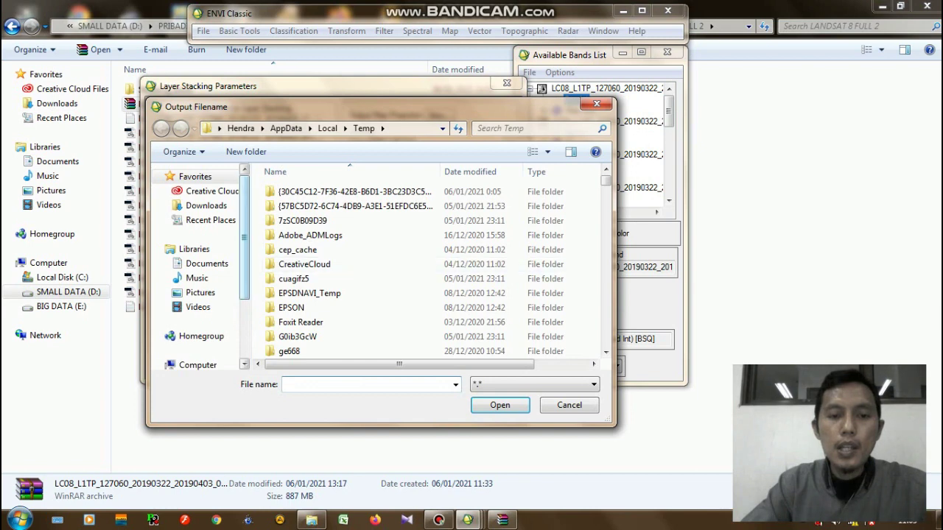
pyautogui.scroll(-4, 199, 295)
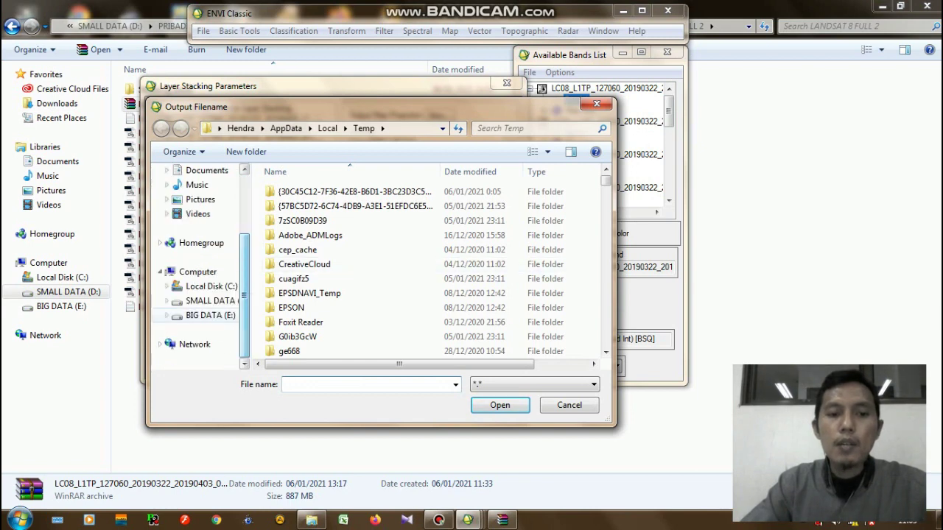
pyautogui.click(217, 300)
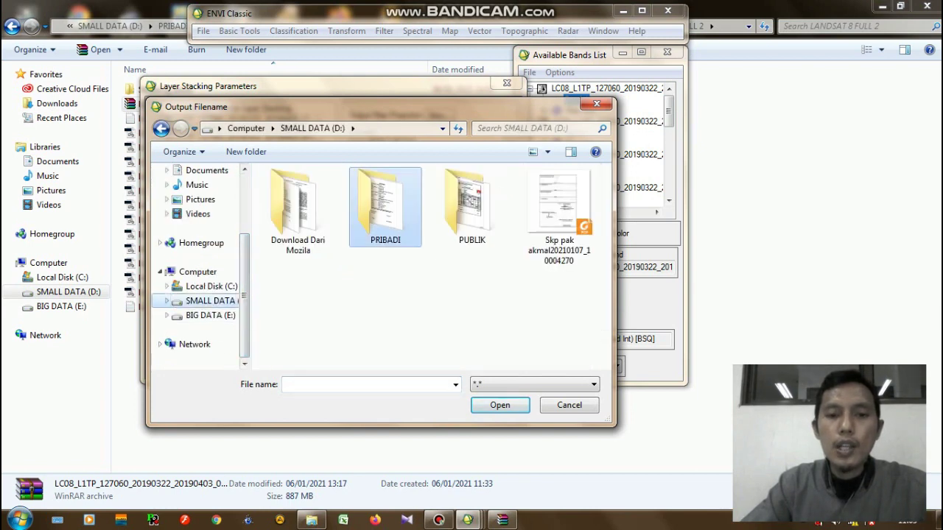
pyautogui.doubleClick(386, 209)
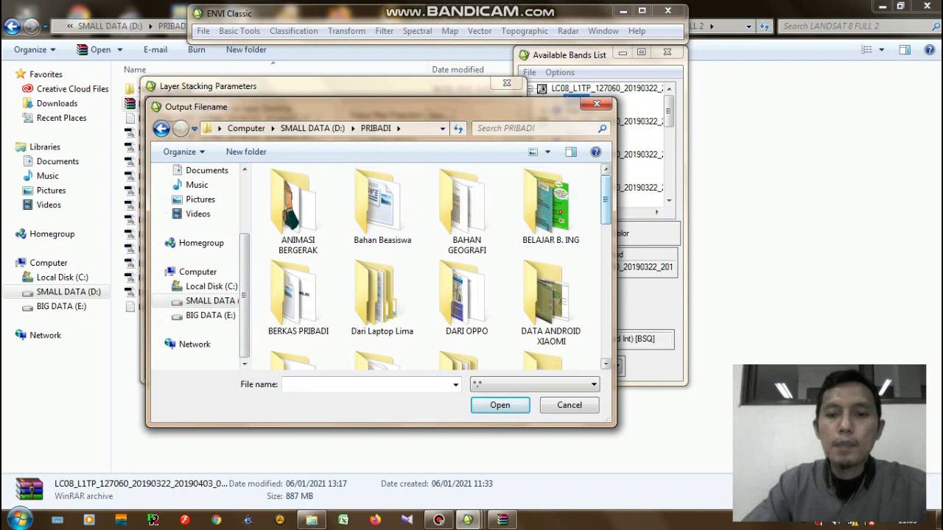
pyautogui.scroll(-3, 464, 207)
pyautogui.scroll(-5, 464, 210)
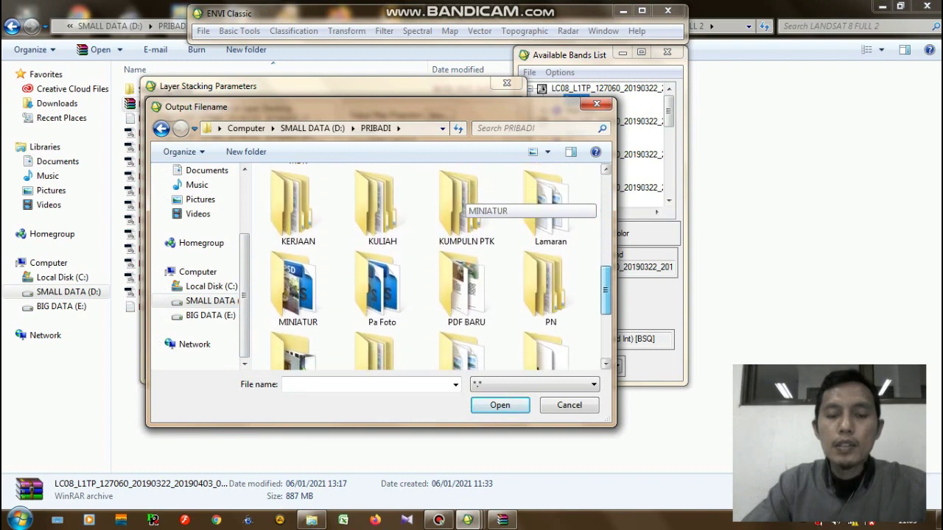
pyautogui.doubleClick(298, 195)
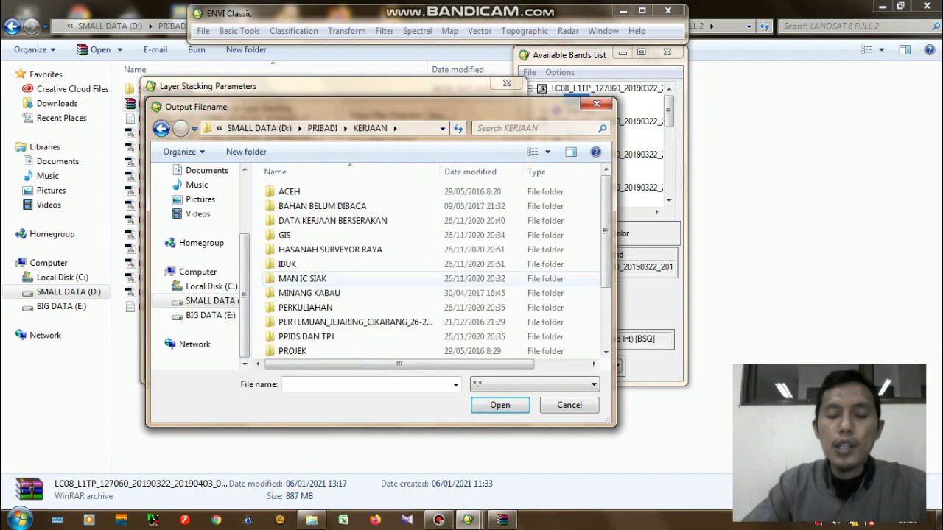
# Browse from KERJAAN to the subfolder UIN SUSKA RIAU\PERKULIAHAN\GEOGRAFI\PENGINDERAAN JAUH for the output file
pyautogui.scroll(-2, 435, 294)
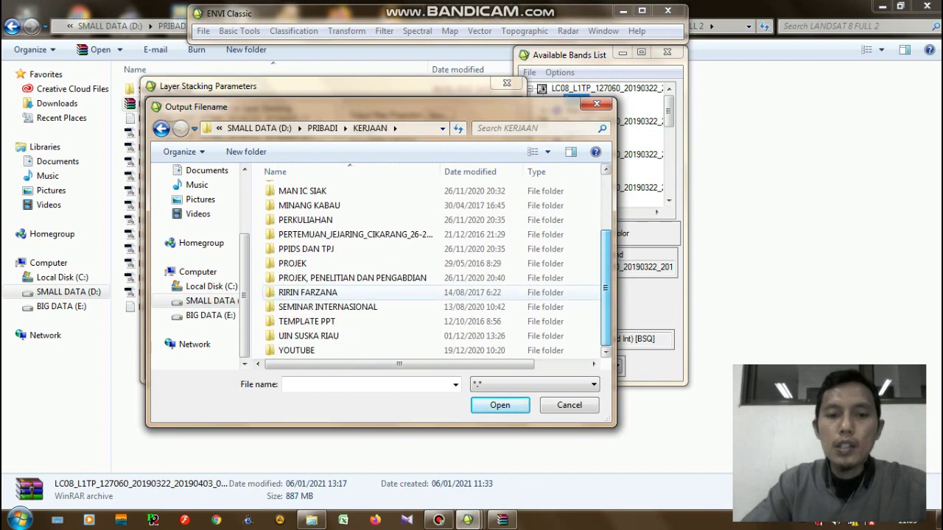
pyautogui.doubleClick(308, 336)
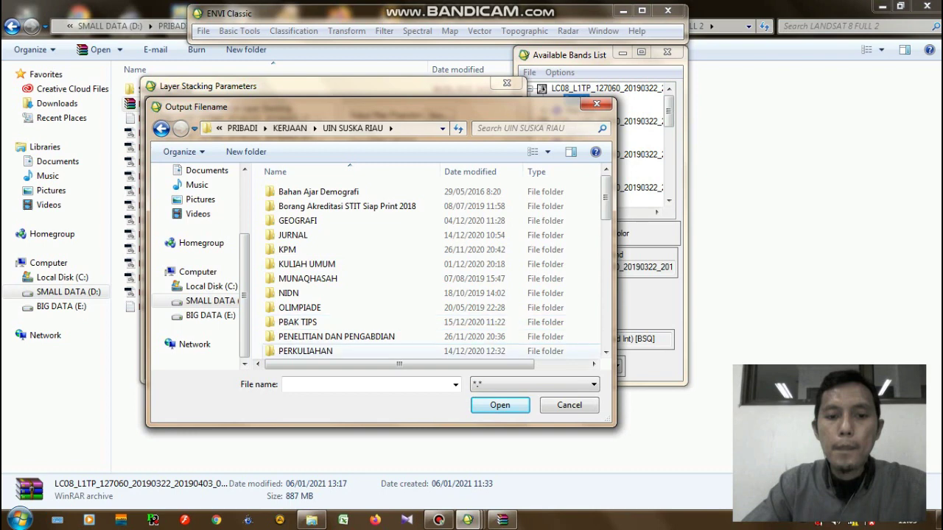
pyautogui.doubleClick(305, 351)
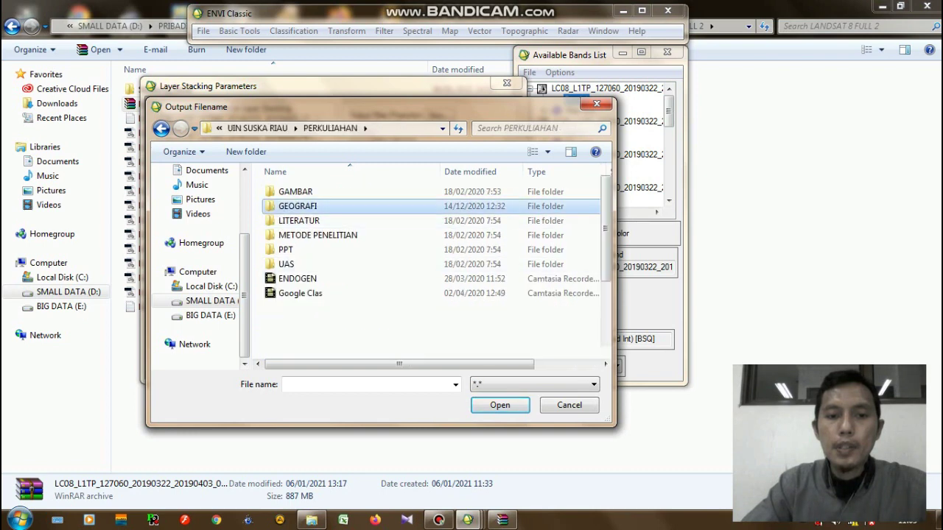
pyautogui.doubleClick(298, 206)
pyautogui.scroll(-2, 302, 274)
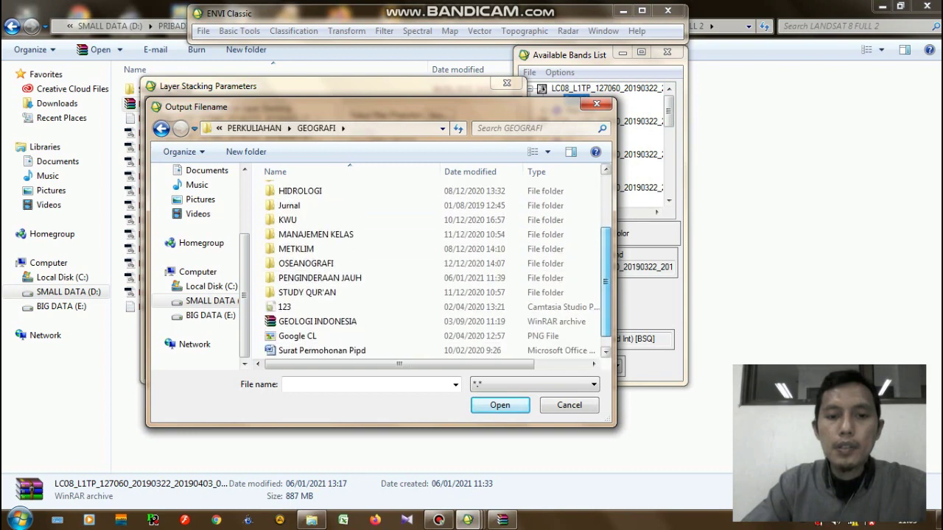
pyautogui.doubleClick(309, 273)
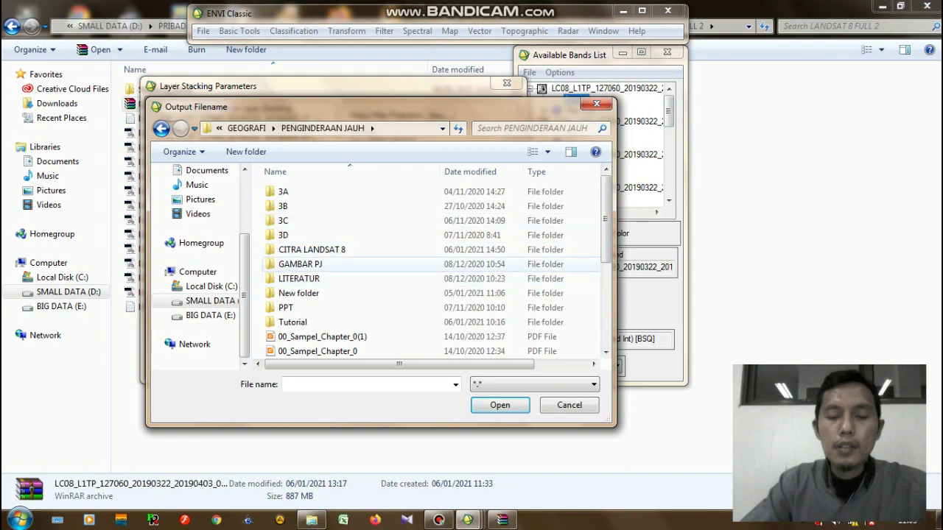
# Browse from PENGINDERAAN JAUH to the subfolder CITRA LANDSAT 8\LANDSAT 8 FULL 2 for the output file
pyautogui.click(312, 250)
pyautogui.doubleClick(311, 249)
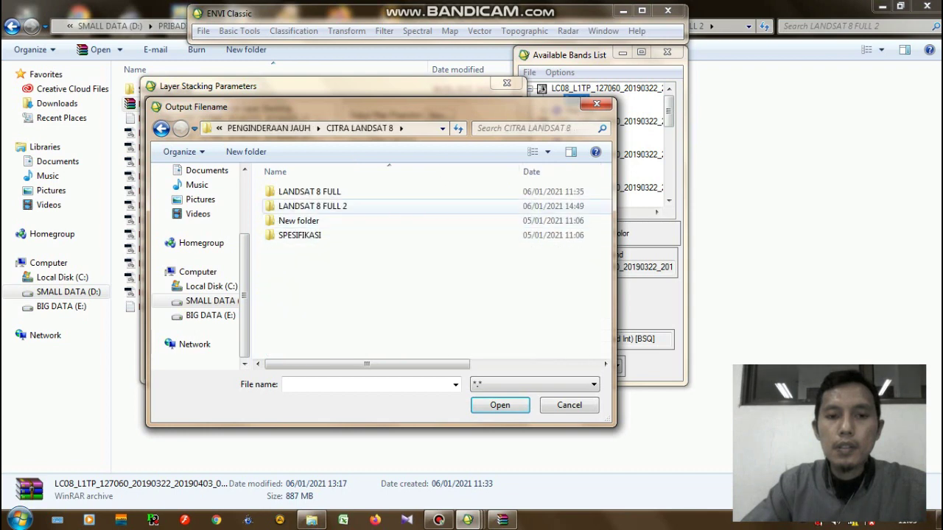
pyautogui.doubleClick(310, 206)
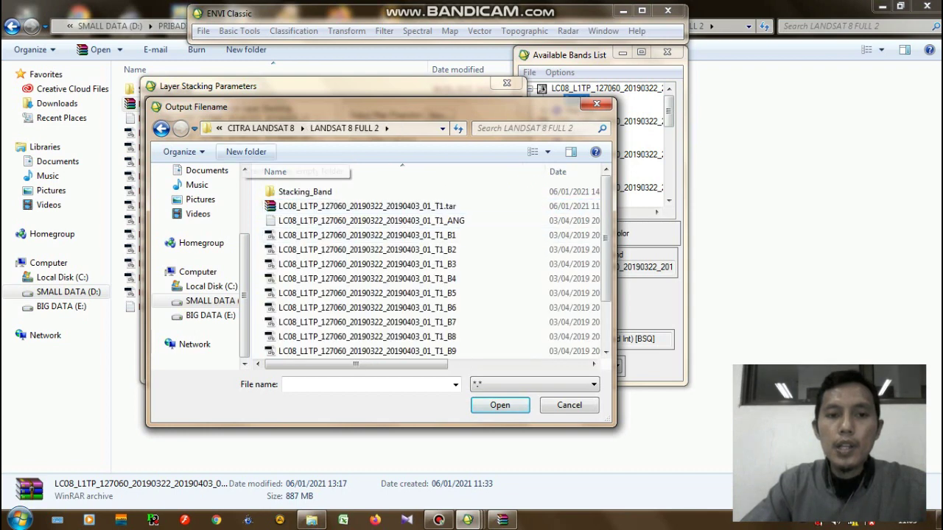
# Create a new folder named Layer_Stacking inside LANDSAT 8 FULL 2 and open it as the output location
pyautogui.click(246, 152)
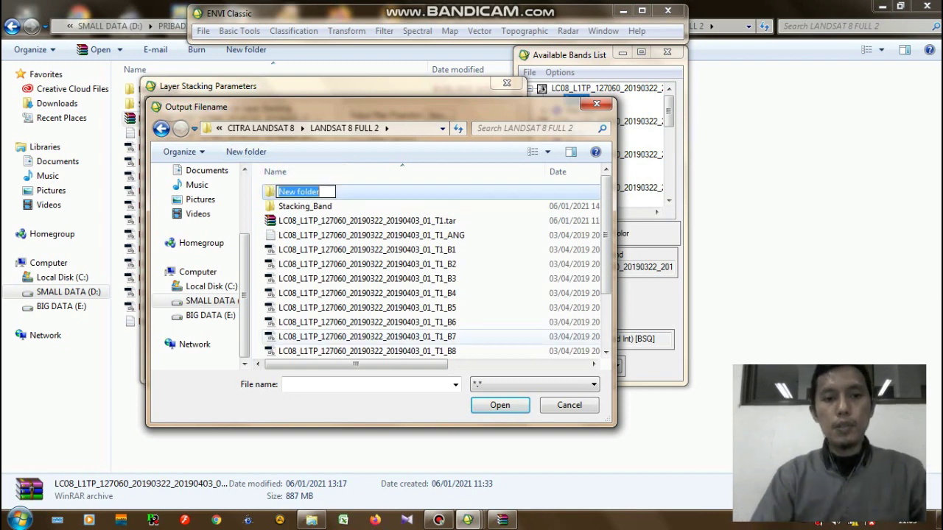
pyautogui.write('Layer')
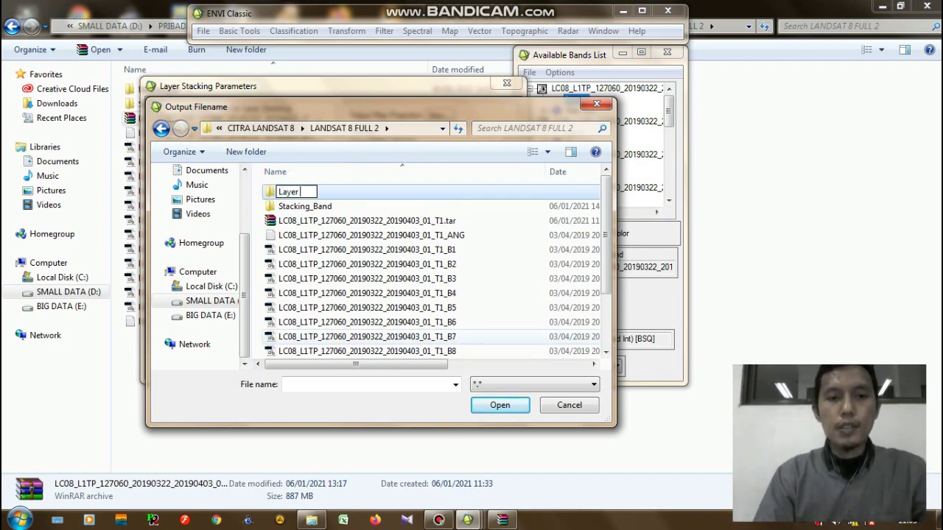
pyautogui.write('_St')
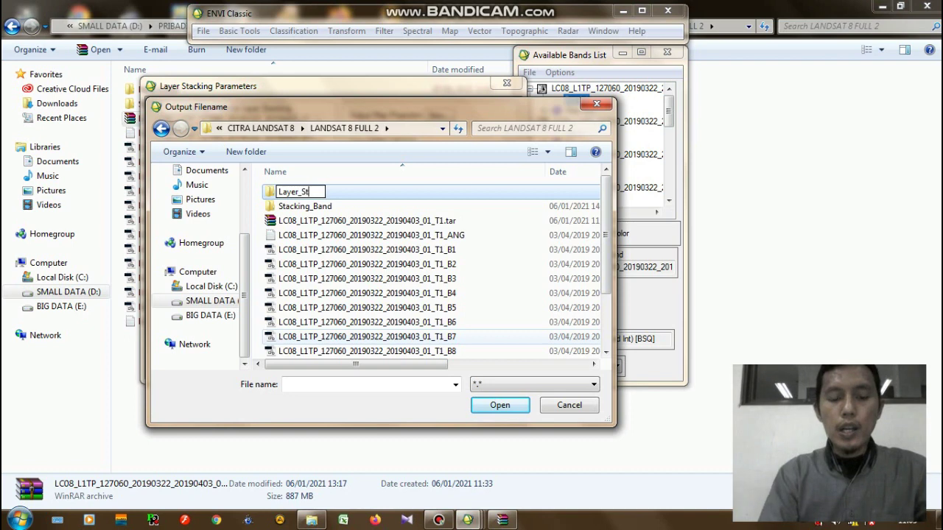
pyautogui.write('acking')
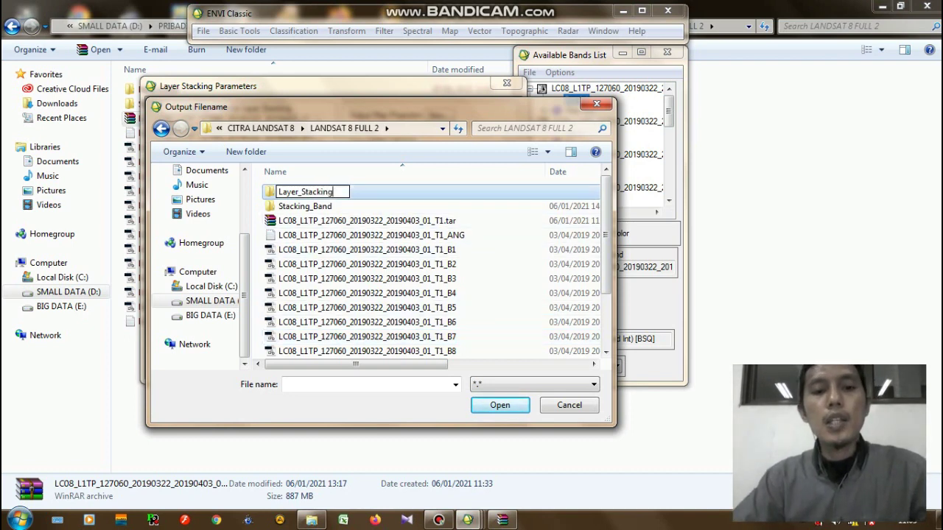
pyautogui.press('Return')
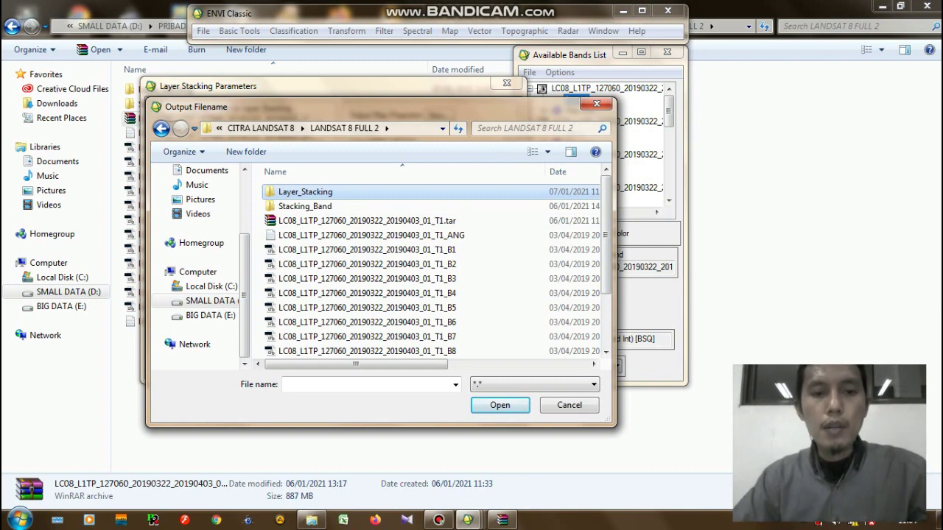
pyautogui.press('Return')
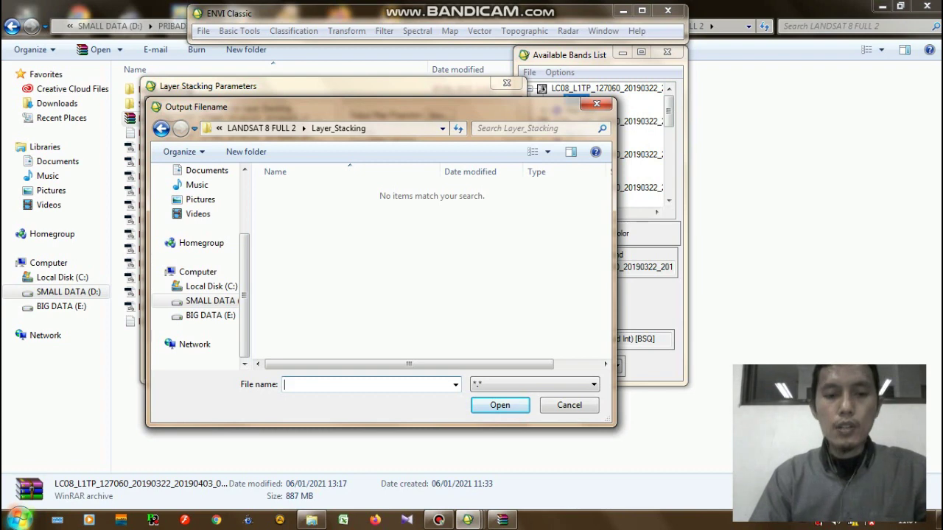
# Name the output file LC08_Riau_Stacking and run the layer stacking with the configured parameters
pyautogui.write('LC08_')
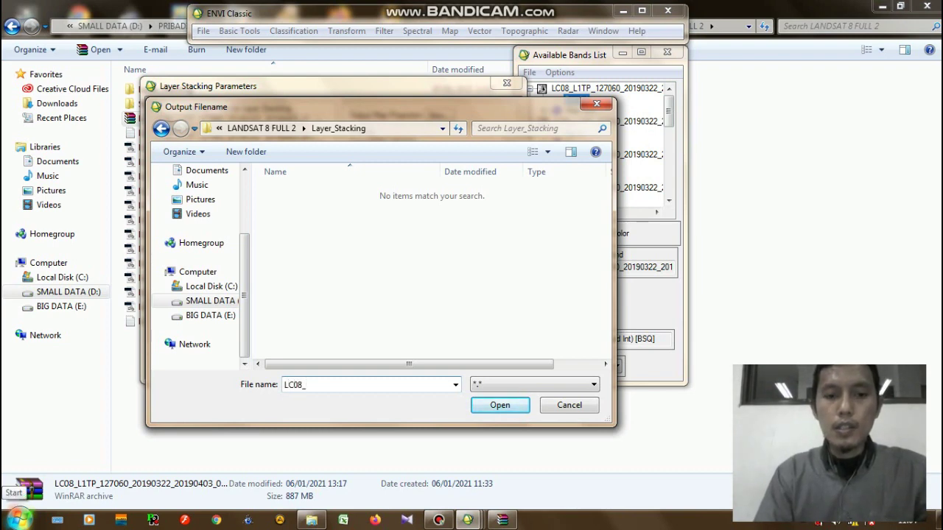
pyautogui.write('R')
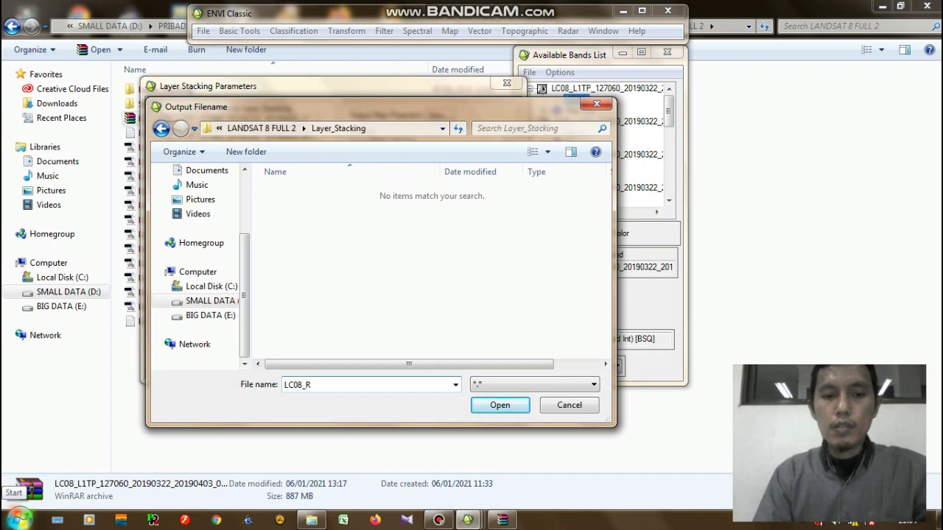
pyautogui.write('iau_Sta')
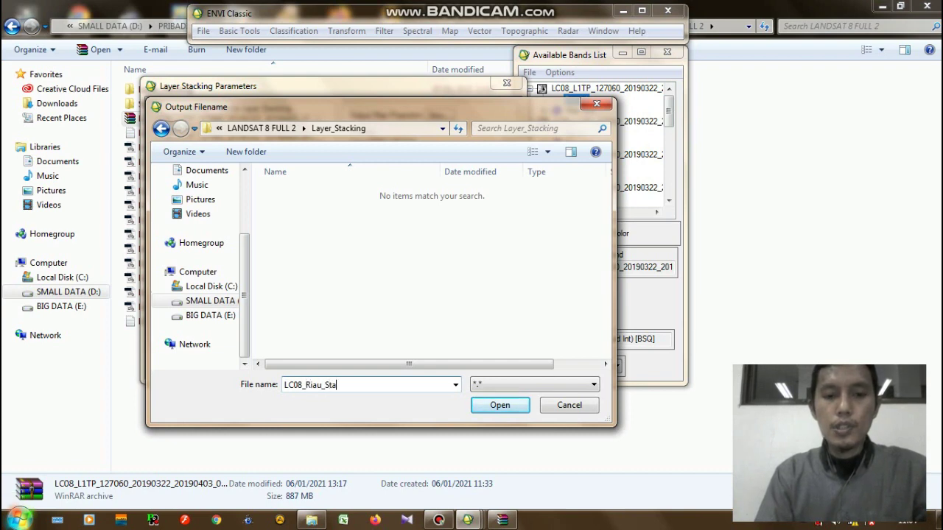
pyautogui.write('cking')
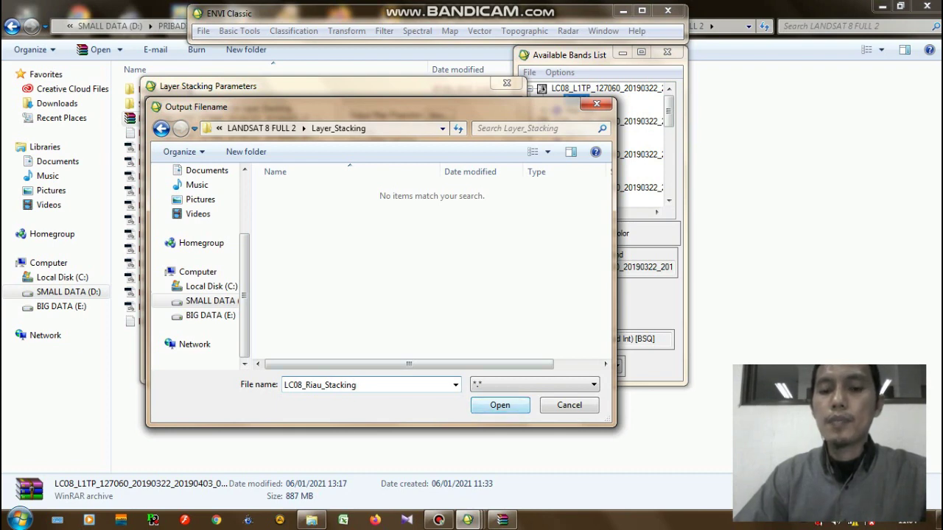
pyautogui.press('Return')
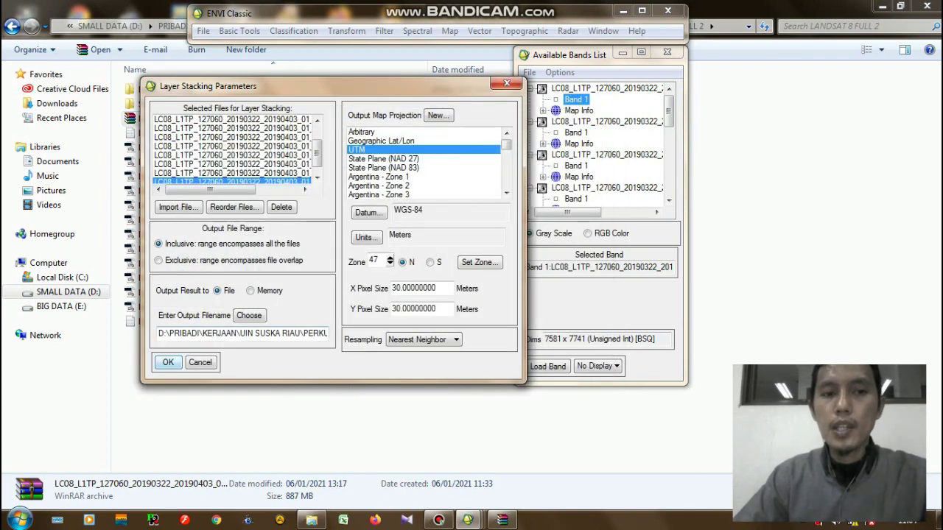
pyautogui.click(167, 362)
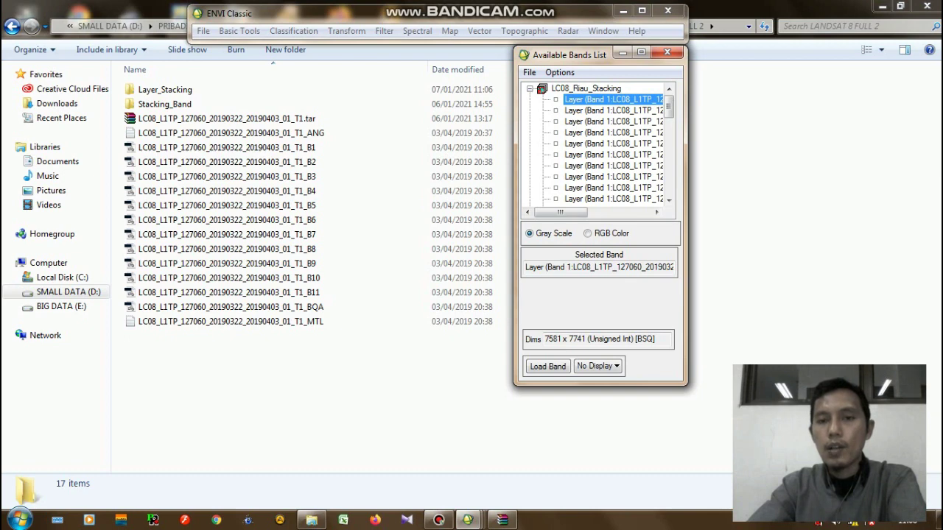
# Switch to Windows Explorer and open the Layer_Stacking folder to check the stacked output files
pyautogui.moveTo(561, 213)
pyautogui.mouseDown()
pyautogui.moveTo(621, 212)
pyautogui.moveTo(560, 212)
pyautogui.mouseUp()
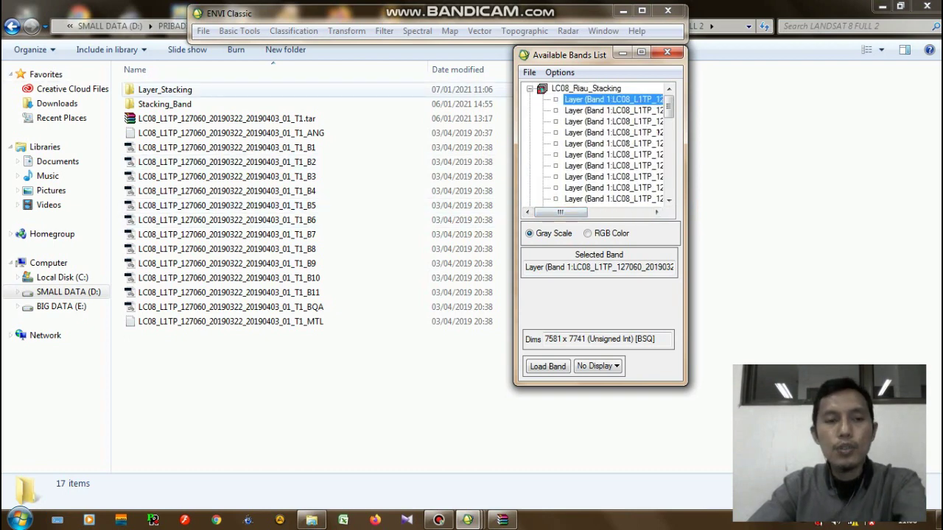
pyautogui.click(722, 163)
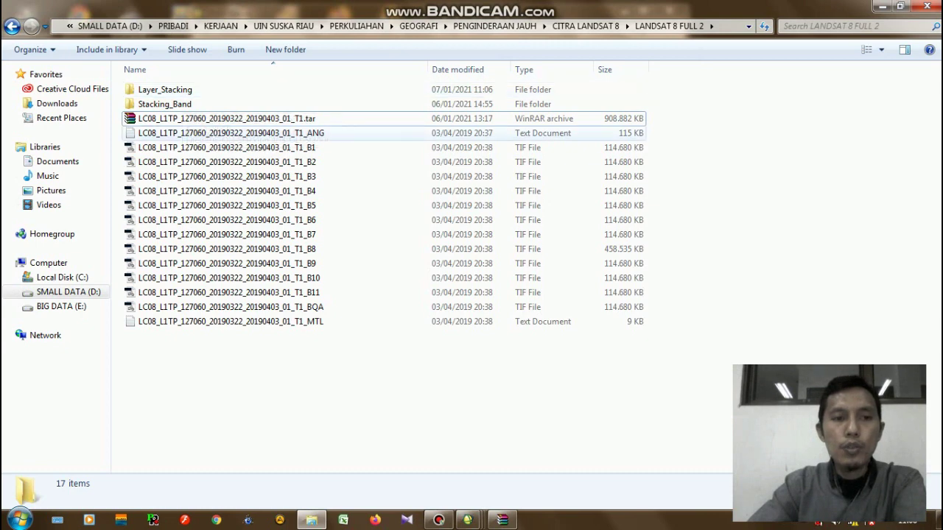
pyautogui.doubleClick(236, 89)
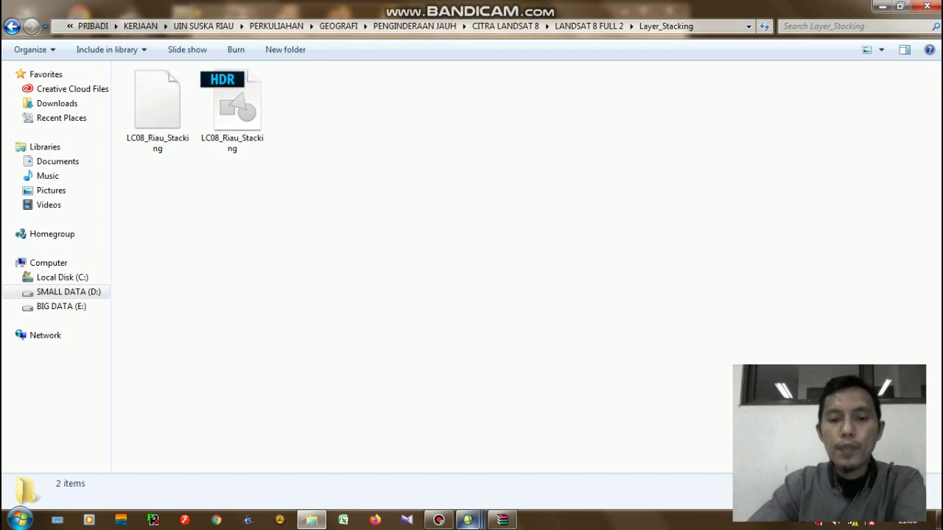
# Return to ENVI Classic, dismiss the Windows color scheme prompt without choosing an option, and start closing the ENVI session
pyautogui.moveTo(468, 520)
pyautogui.click(621, 449)
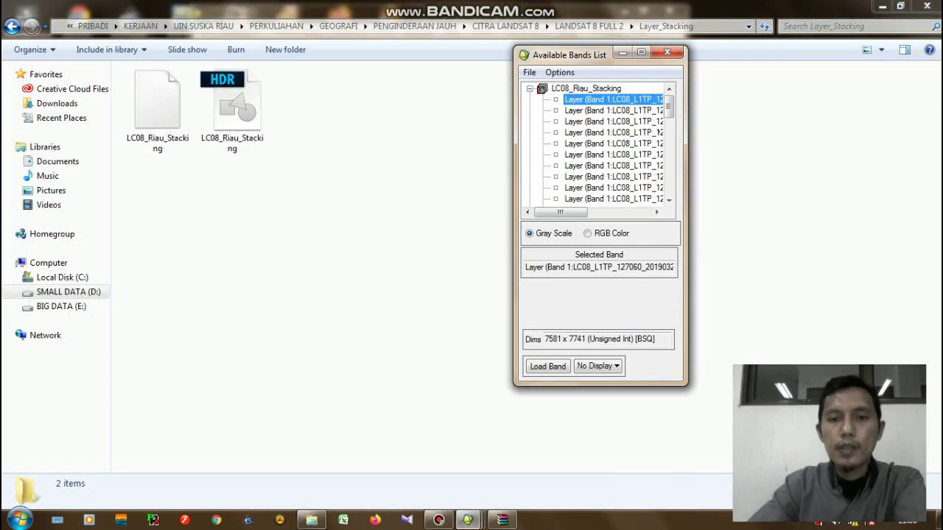
pyautogui.click(462, 451)
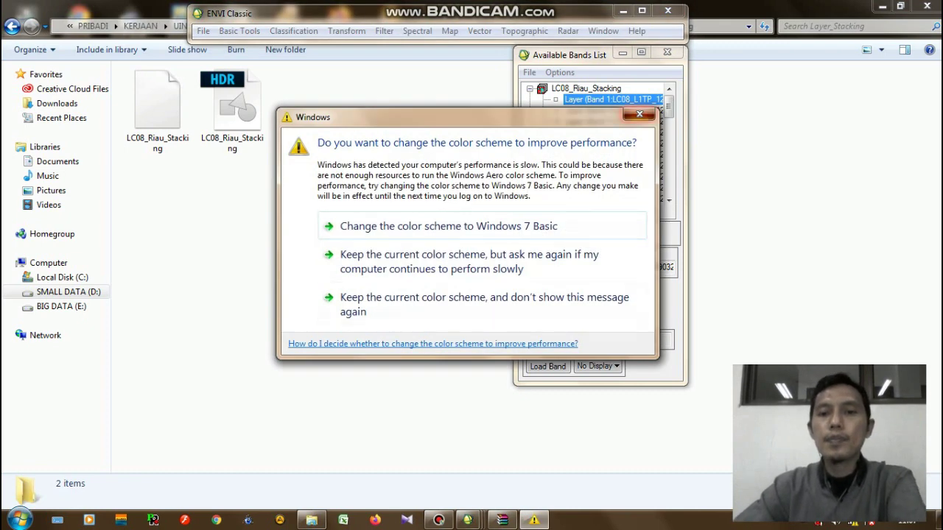
pyautogui.click(640, 114)
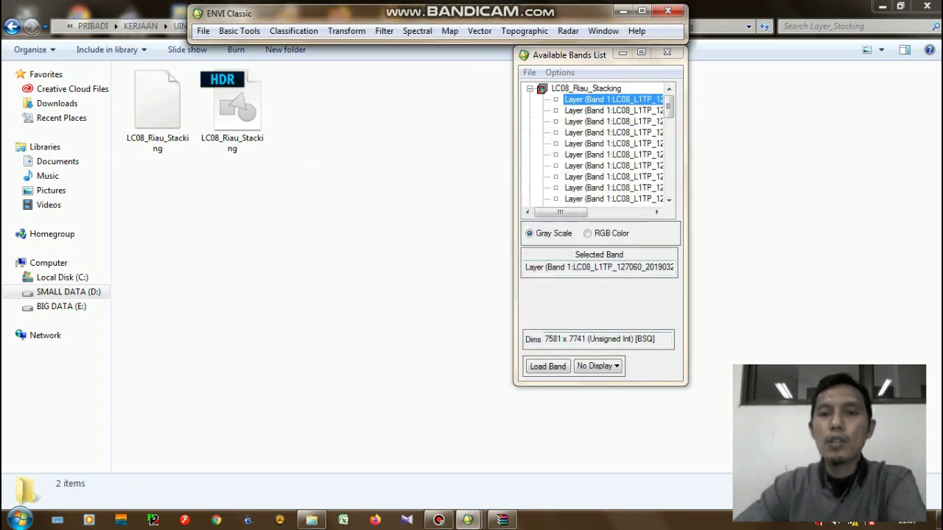
pyautogui.click(668, 10)
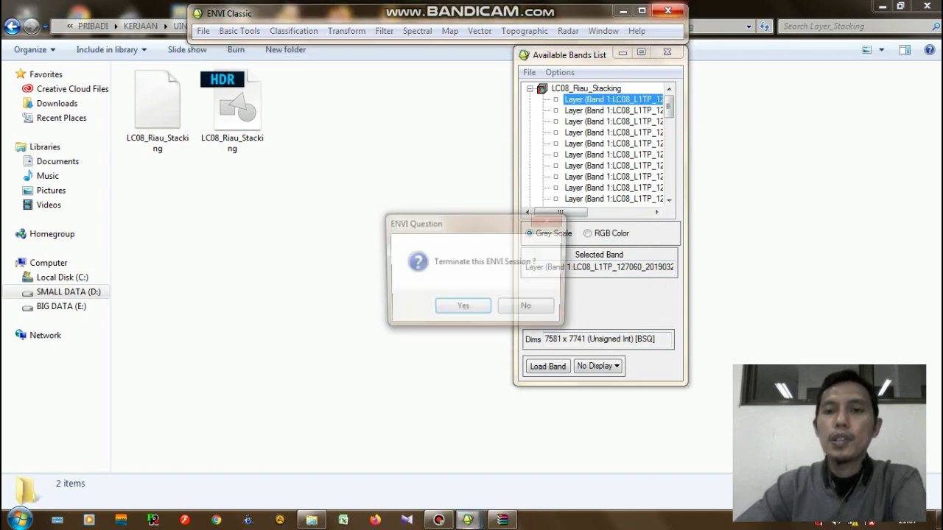